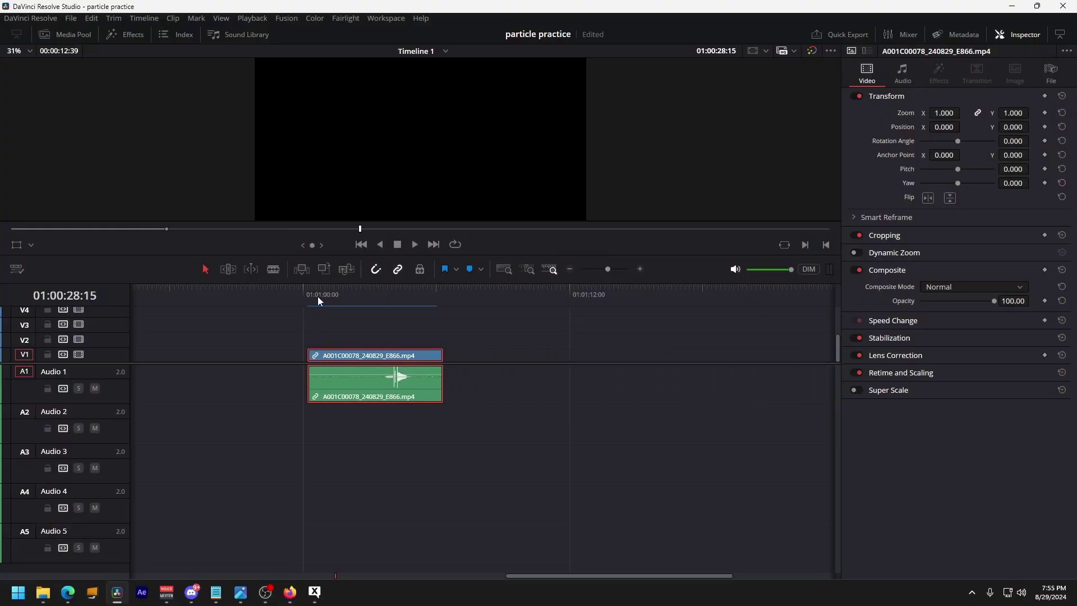
Step: Move to the start of the hand clip and add a Magic Mask node in its composition, fed from MediaIn1
{"action": "left_click", "coordinate": [327, 294]}
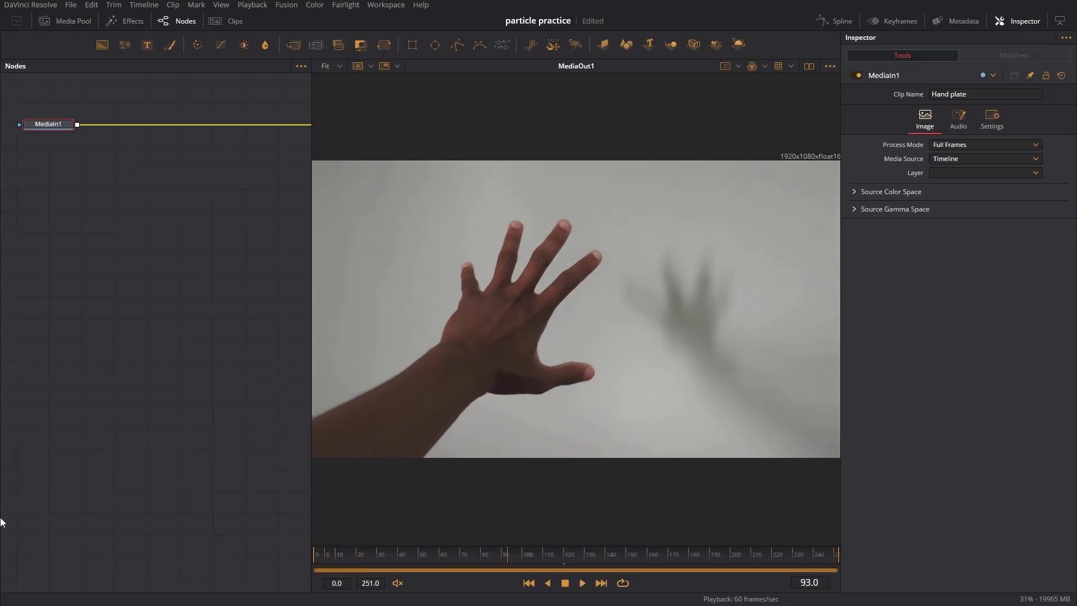
{"action": "key", "text": "shift+space"}
{"action": "type", "text": "ma"}
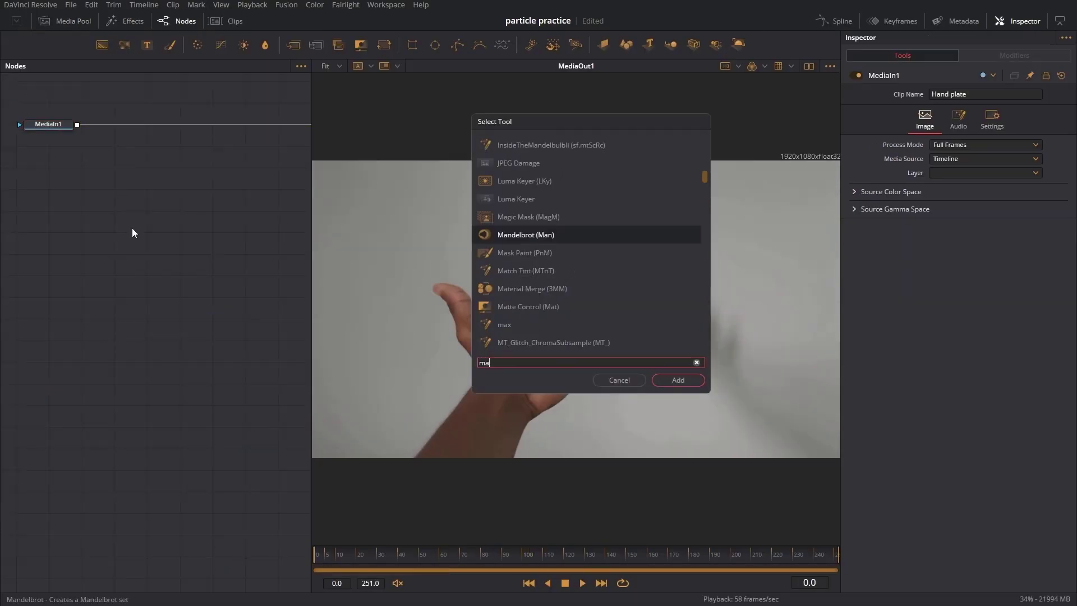
{"action": "type", "text": "gic"}
{"action": "key", "text": "Return"}
{"action": "left_click_drag", "start_coordinate": [76, 124], "coordinate": [117, 232]}
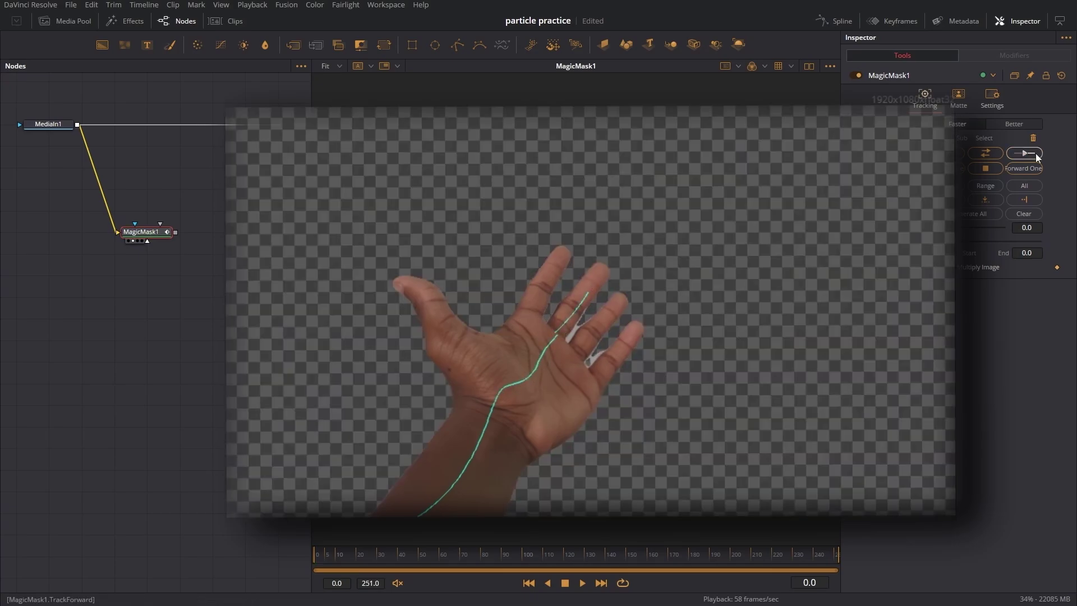
Step: Mark the hand and forearm with a Magic Mask stroke and track it over frames 0 to 251 in Better mode
{"action": "left_click", "coordinate": [1037, 156]}
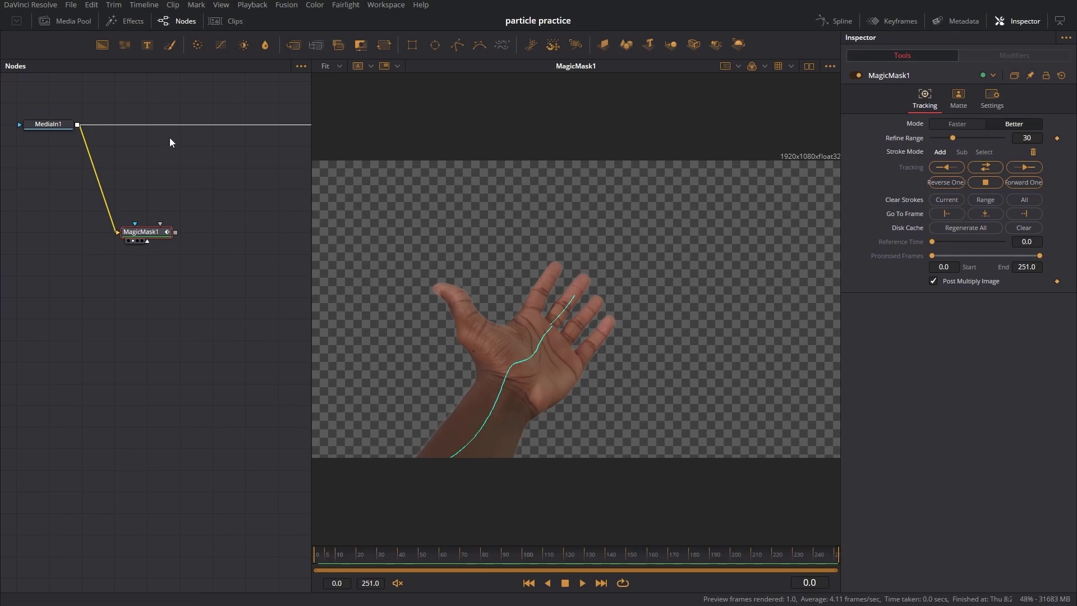
{"action": "scroll", "coordinate": [179, 142], "scroll_direction": "up", "scroll_amount": 2}
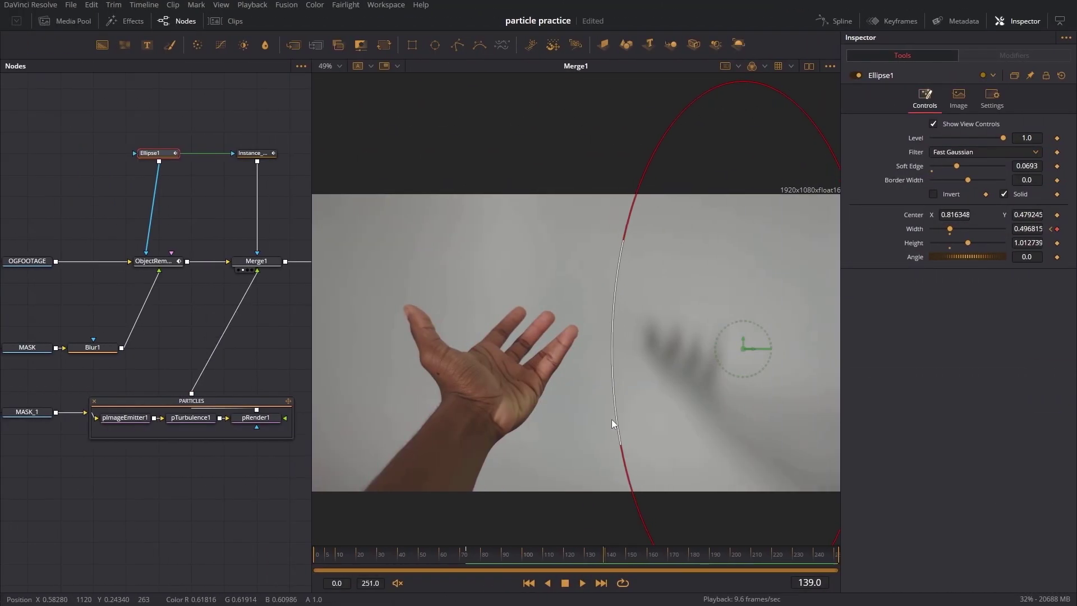
{"action": "left_click_drag", "start_coordinate": [612, 419], "coordinate": [366, 413]}
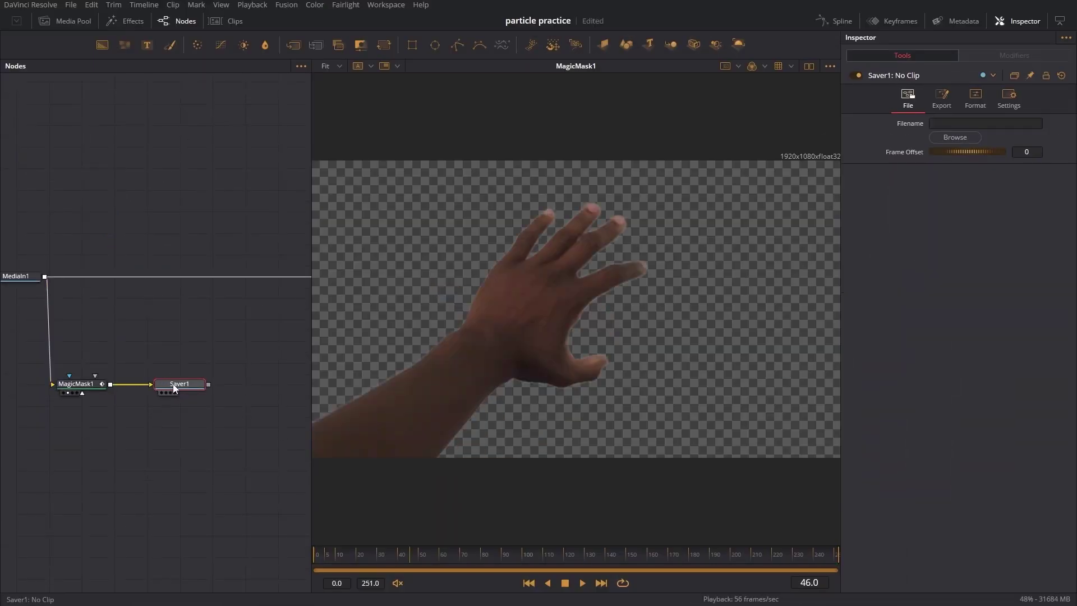
Step: Render the masked hand through the Saver as a hand.png sequence in a new folder named hand precomp
{"action": "left_click_drag", "start_coordinate": [180, 387], "coordinate": [725, 296]}
{"action": "left_click", "coordinate": [938, 141]}
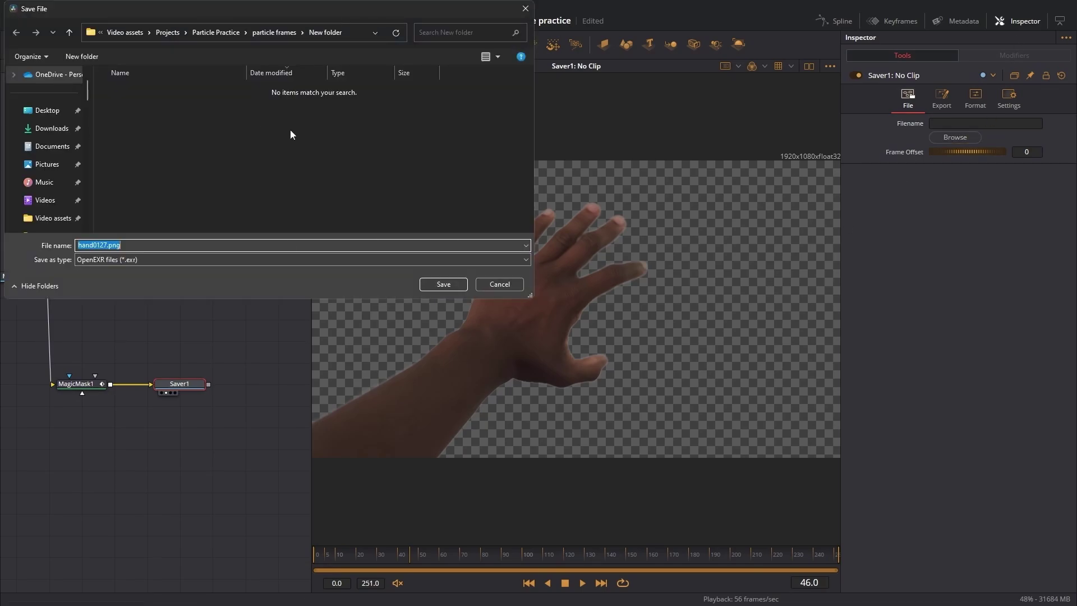
{"action": "right_click", "coordinate": [290, 137]}
{"action": "left_click", "coordinate": [193, 157]}
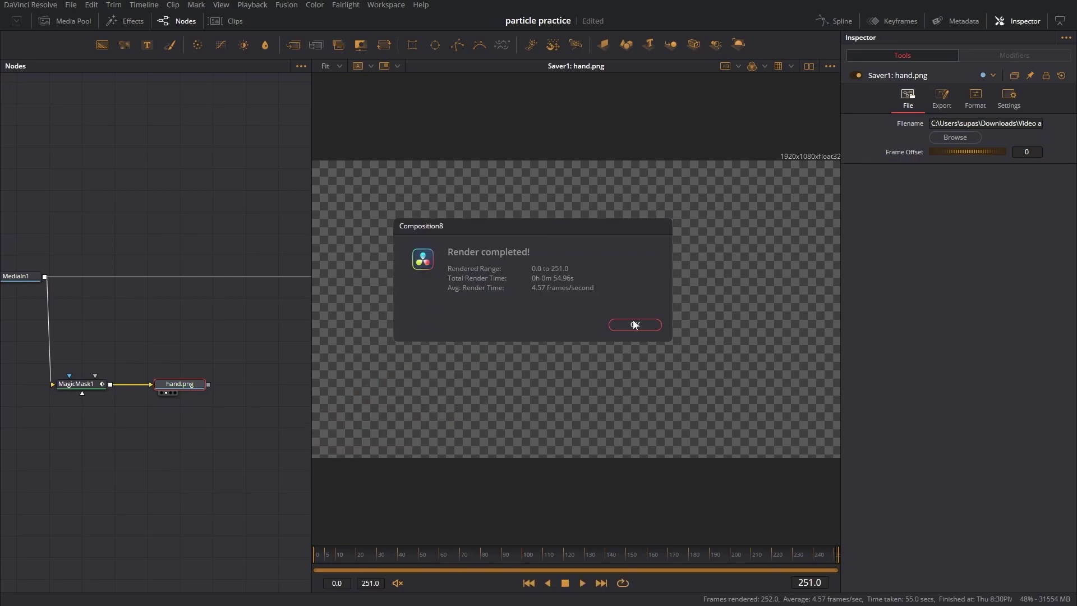
{"action": "left_click", "coordinate": [635, 325]}
Step: Load the rendered hand PNG sequence in a Loader named MASK and place it below the OGFOOTAGE node
{"action": "left_click", "coordinate": [154, 338]}
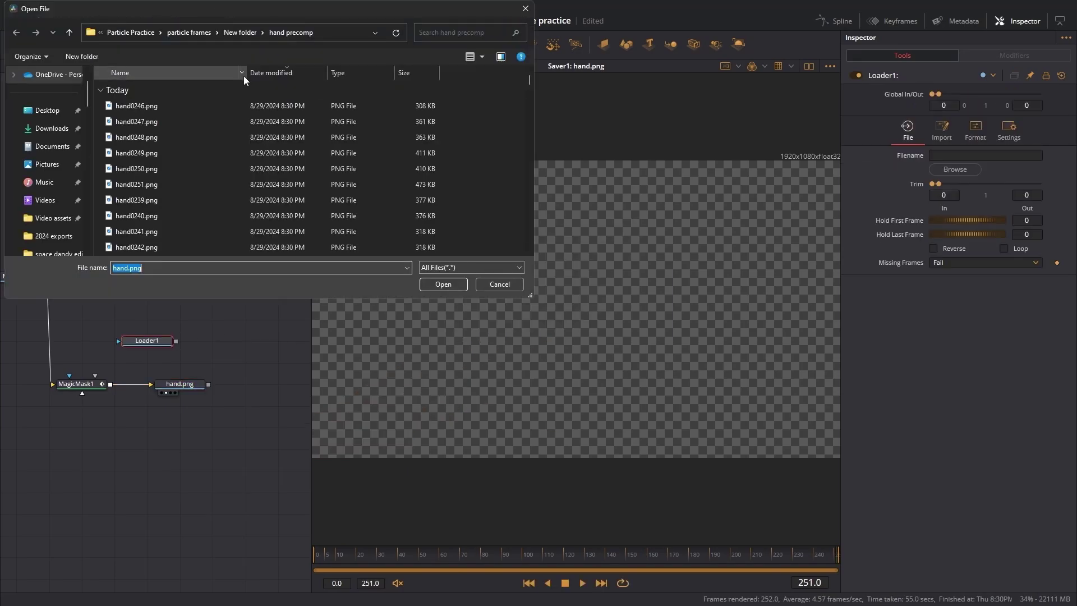
{"action": "scroll", "coordinate": [161, 100], "scroll_direction": "up", "scroll_amount": 2}
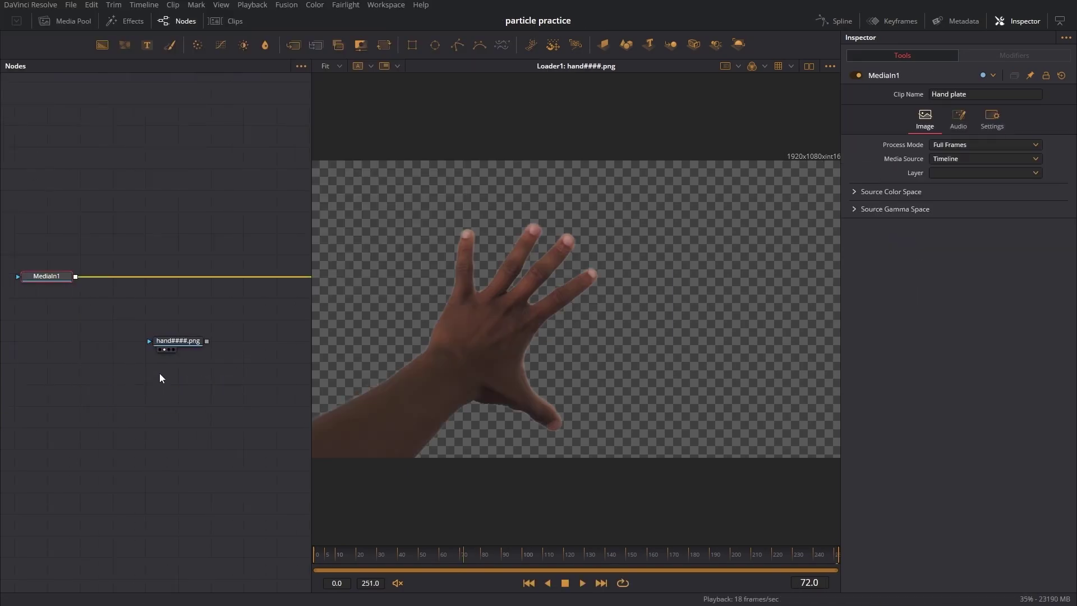
{"action": "left_click_drag", "start_coordinate": [178, 342], "coordinate": [45, 322]}
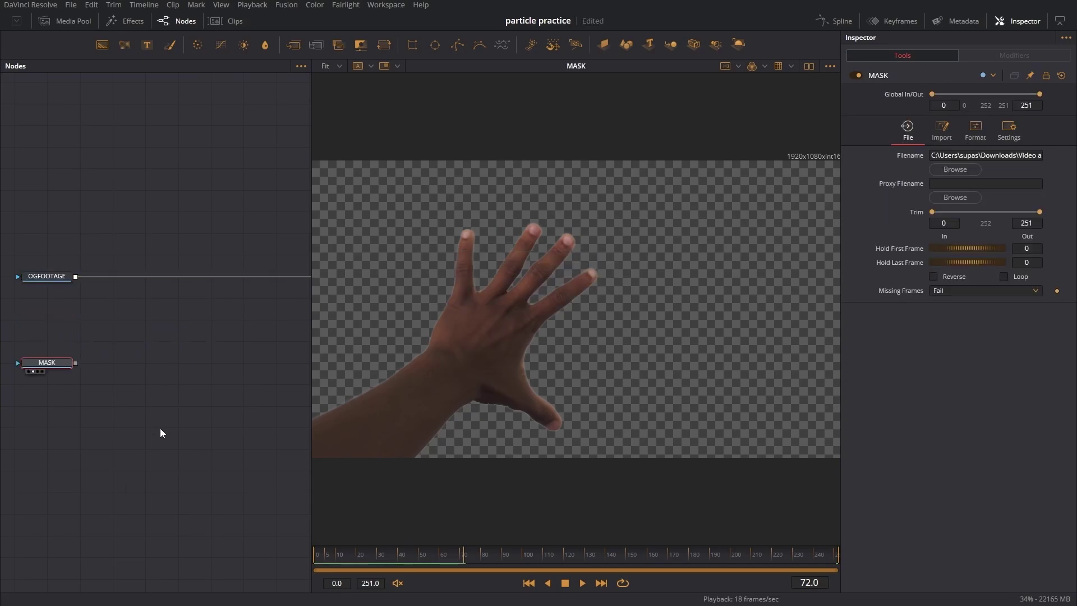
Step: Insert an Object Removal node after OGFOOTAGE, connect MASK as its mask, and view its output
{"action": "key", "text": "shift+space"}
{"action": "type", "text": "obje"}
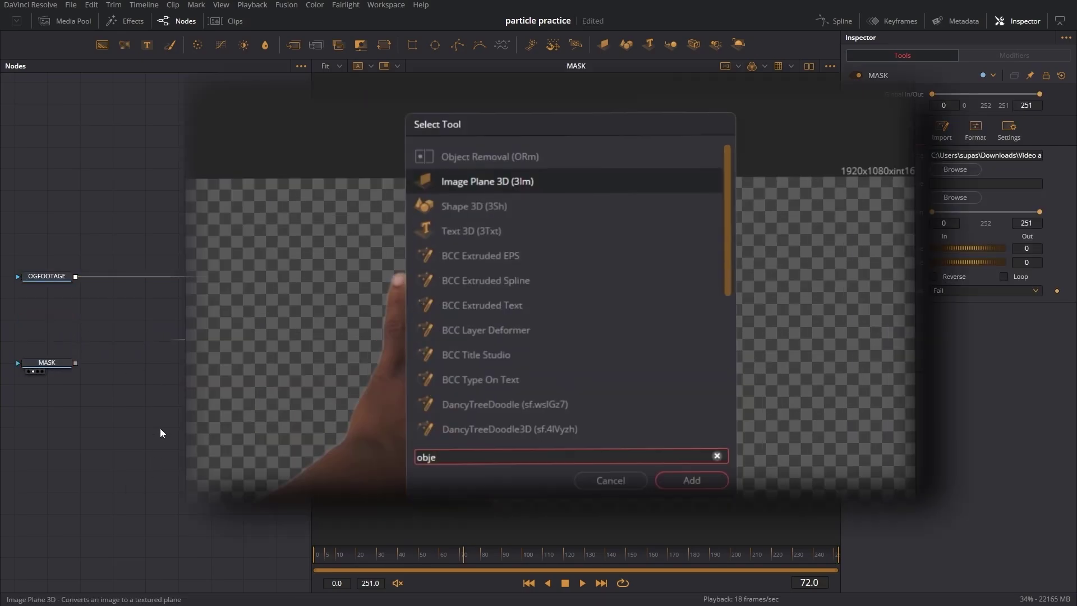
{"action": "key", "text": "Up"}
{"action": "key", "text": "Return"}
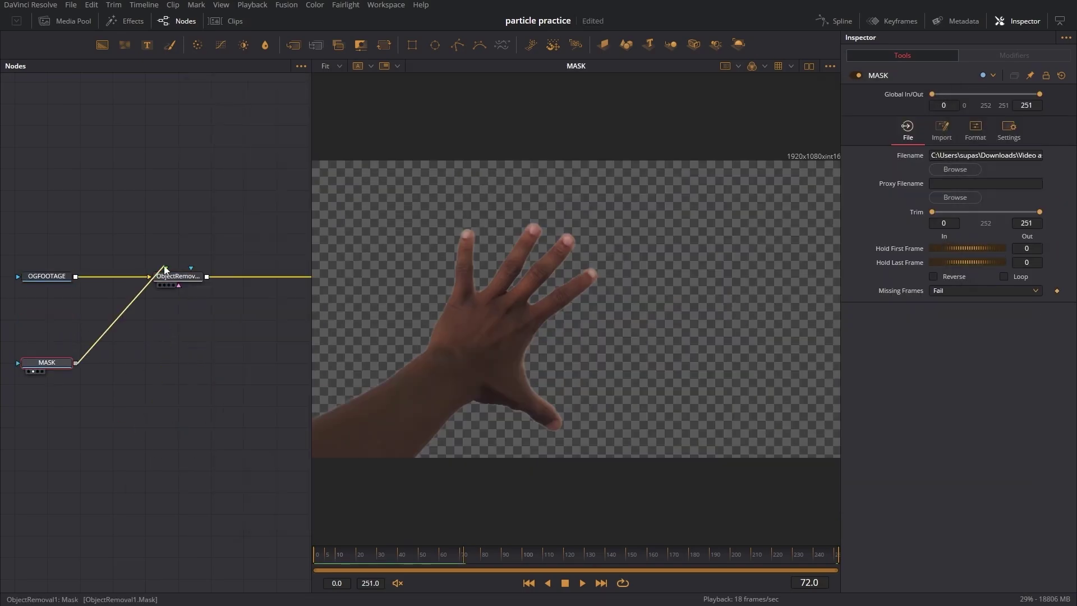
{"action": "left_click_drag", "start_coordinate": [175, 278], "coordinate": [497, 305]}
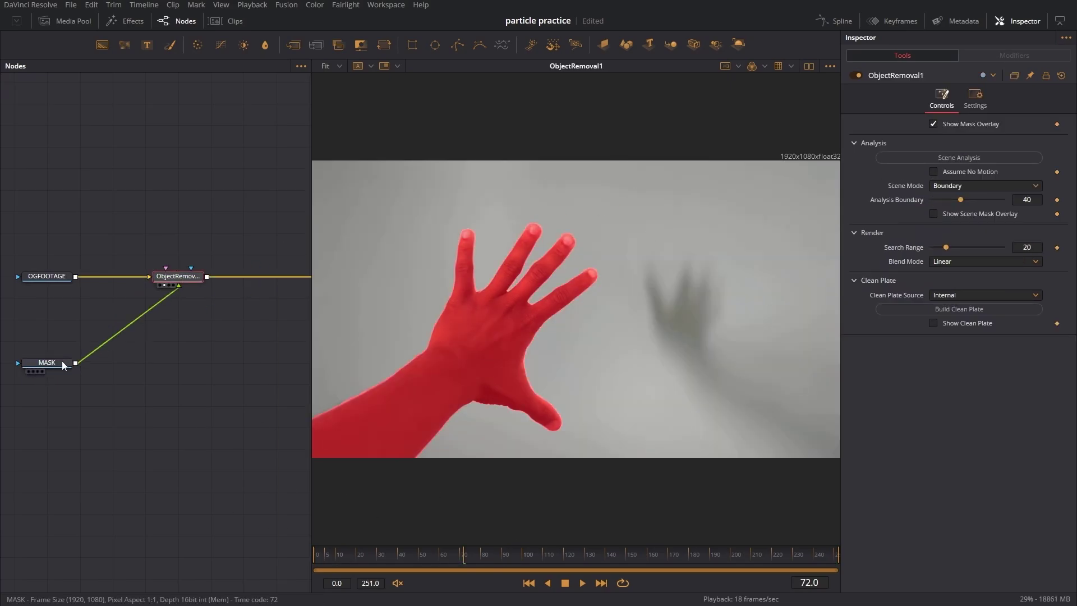
Step: Insert a Blur node between MASK and the Object Removal node and raise its blur size slightly
{"action": "left_click_drag", "start_coordinate": [65, 363], "coordinate": [99, 362]}
{"action": "left_click", "coordinate": [97, 363]}
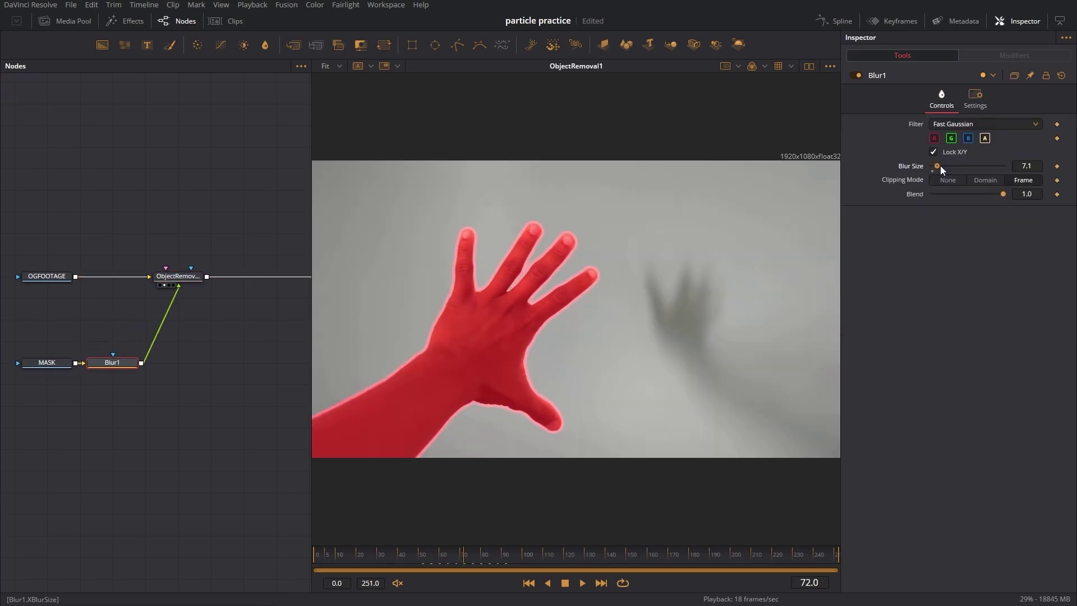
{"action": "left_click_drag", "start_coordinate": [940, 166], "coordinate": [945, 166]}
Step: Build the clean plate and run the scene analysis in the Object Removal node
{"action": "left_click", "coordinate": [178, 276]}
{"action": "left_click", "coordinate": [934, 311]}
{"action": "left_click", "coordinate": [962, 160]}
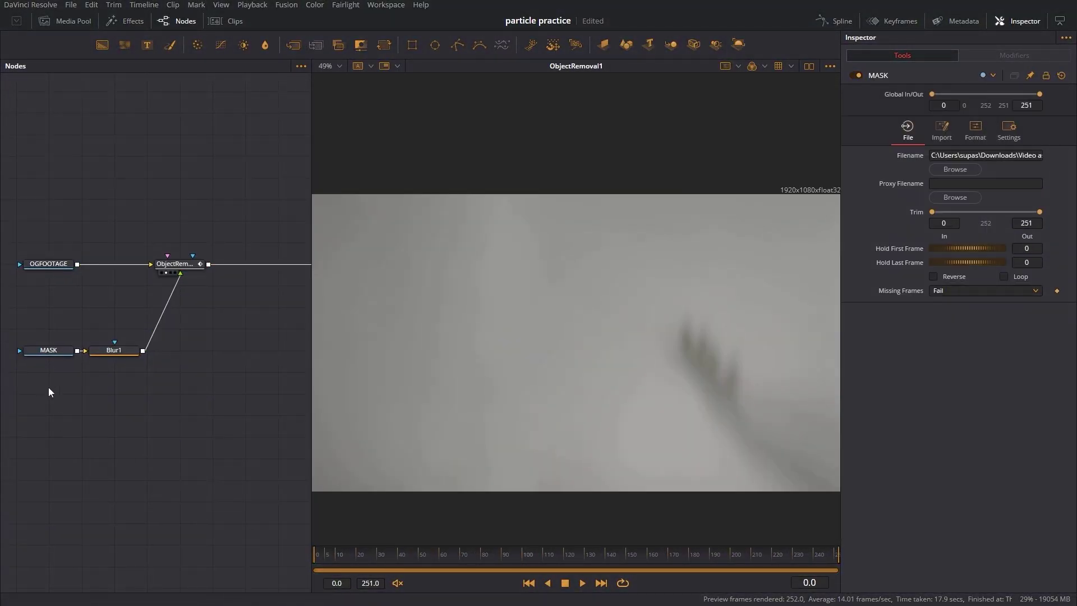
Step: Paste a copy of MASK below the blur branch and connect it to the PARTICLES group
{"action": "key", "text": "ctrl+v"}
{"action": "left_click_drag", "start_coordinate": [45, 416], "coordinate": [65, 424]}
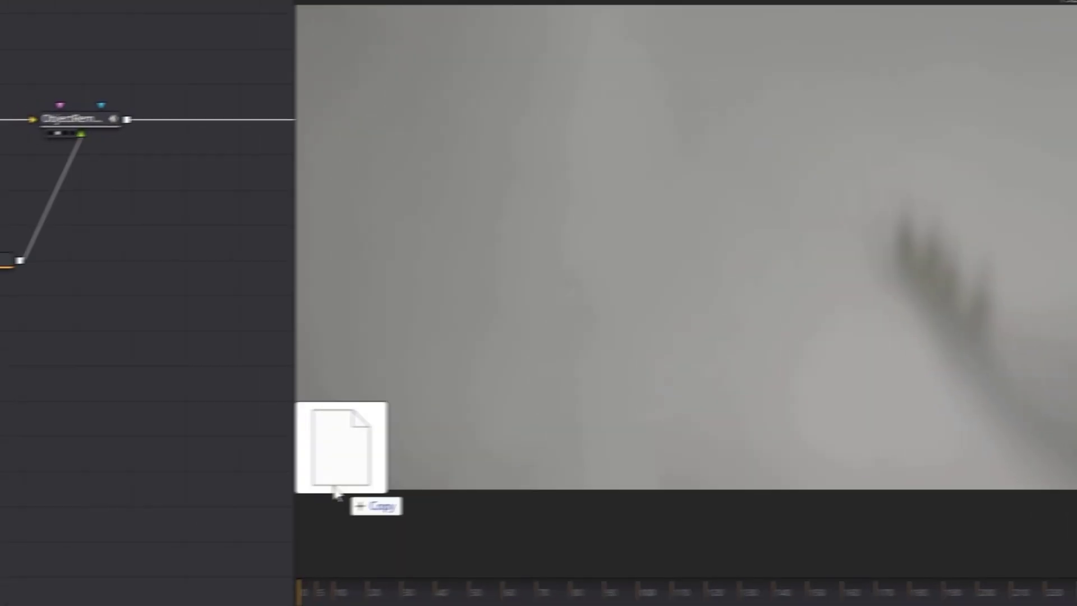
{"action": "left_click_drag", "start_coordinate": [339, 488], "coordinate": [143, 465]}
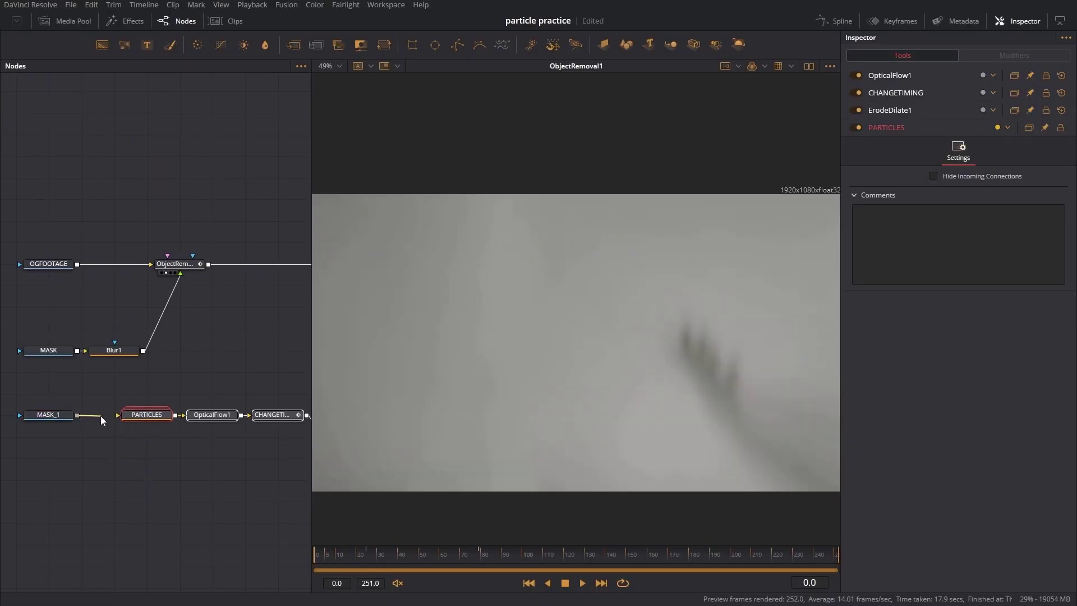
{"action": "left_click_drag", "start_coordinate": [100, 415], "coordinate": [116, 414]}
Step: Delete the OpticalFlow1, CHANGETIMING and ErodeDilate1 nodes, merge PARTICLES over the Object Removal output, and preview the result
{"action": "left_click_drag", "start_coordinate": [214, 386], "coordinate": [146, 388]}
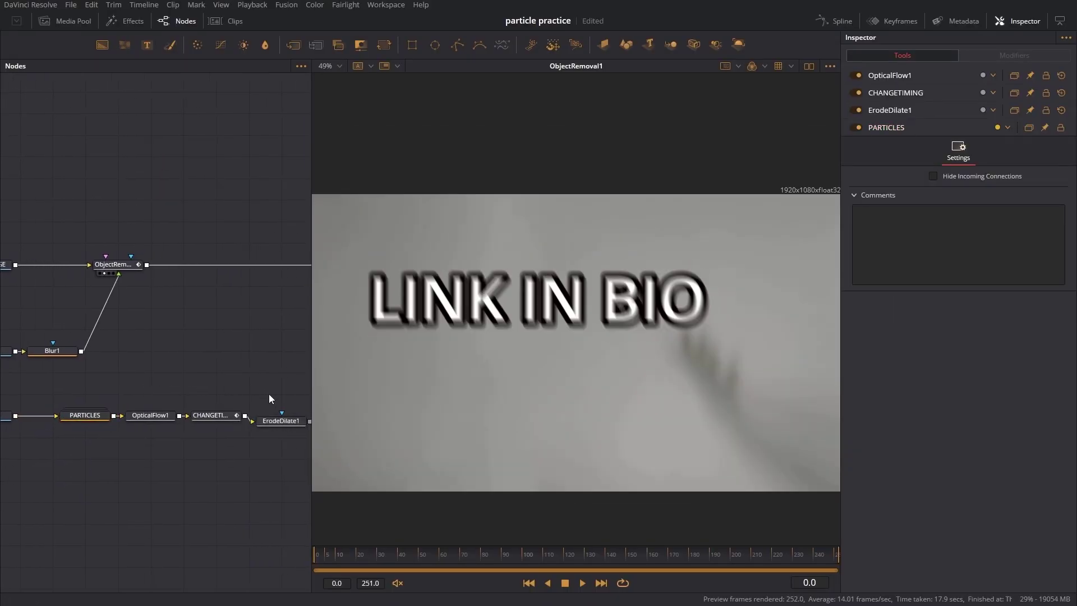
{"action": "left_click_drag", "start_coordinate": [272, 378], "coordinate": [195, 459]}
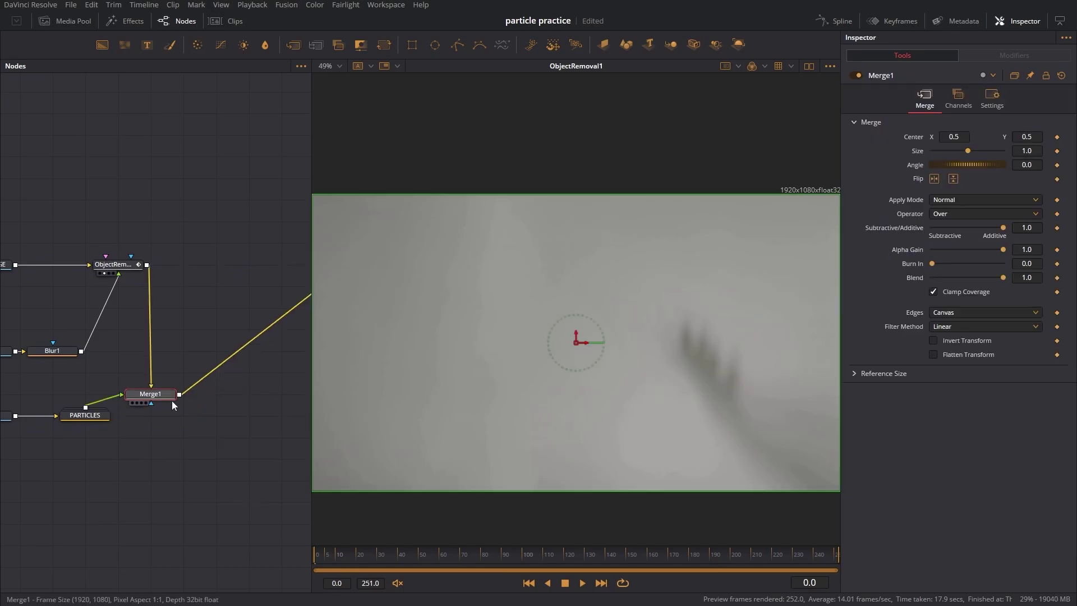
{"action": "left_click_drag", "start_coordinate": [174, 374], "coordinate": [349, 261]}
{"action": "left_click_drag", "start_coordinate": [27, 422], "coordinate": [109, 420]}
{"action": "key", "text": "space"}
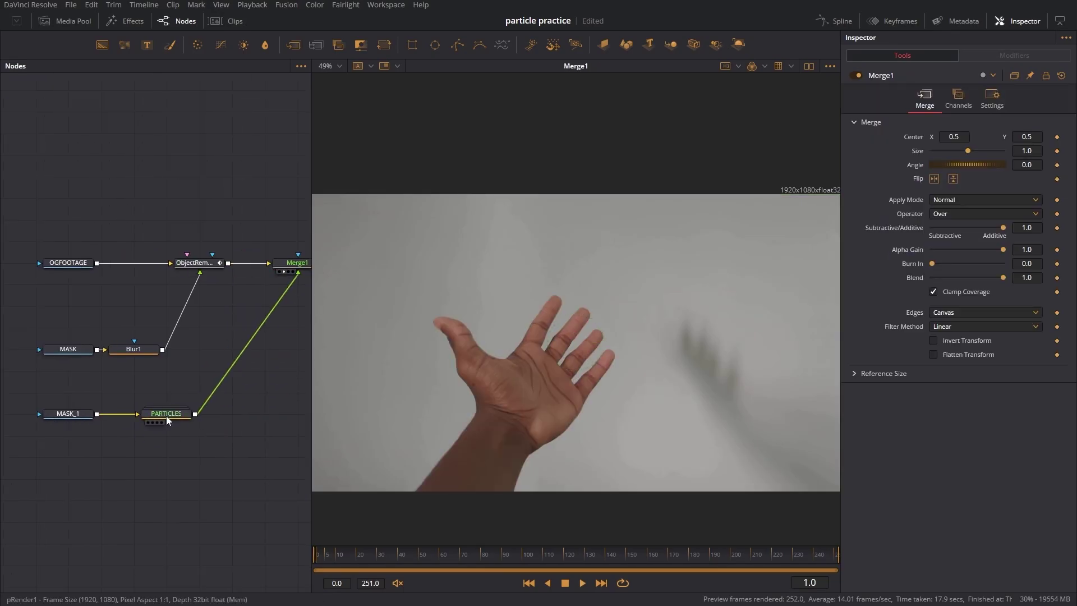
{"action": "key", "text": "space"}
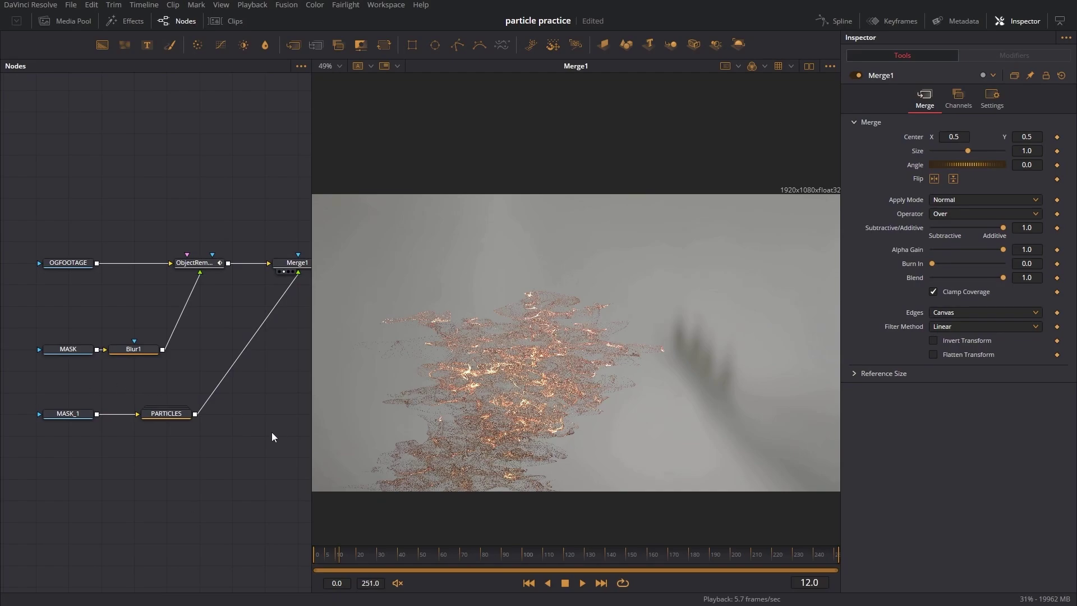
Step: Open the PARTICLES group and shift pRender1's global in/out range to frames 91–132
{"action": "double_click", "coordinate": [170, 415]}
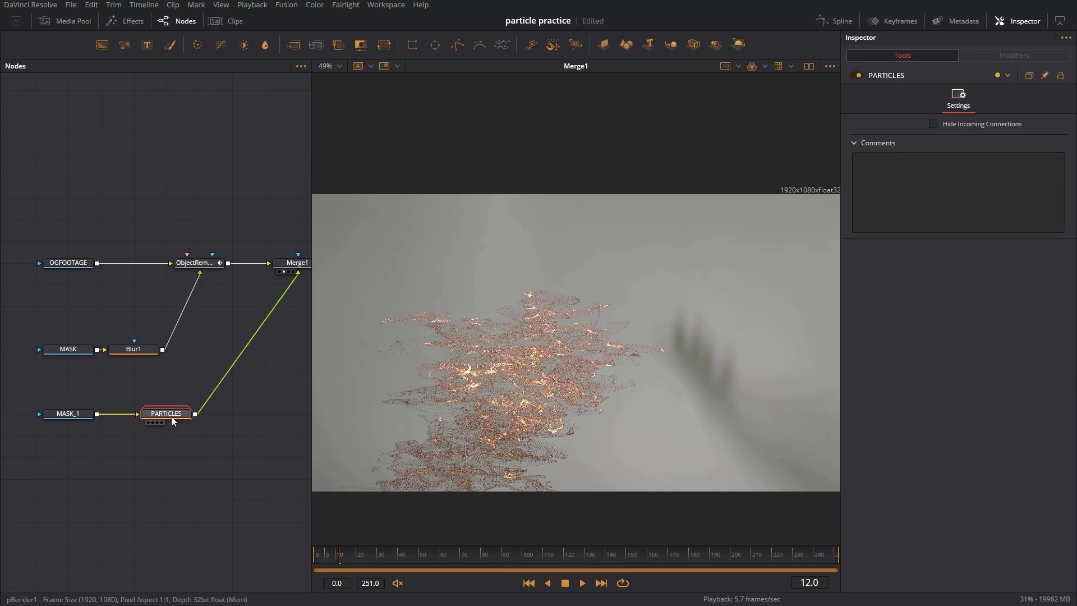
{"action": "left_click", "coordinate": [264, 462]}
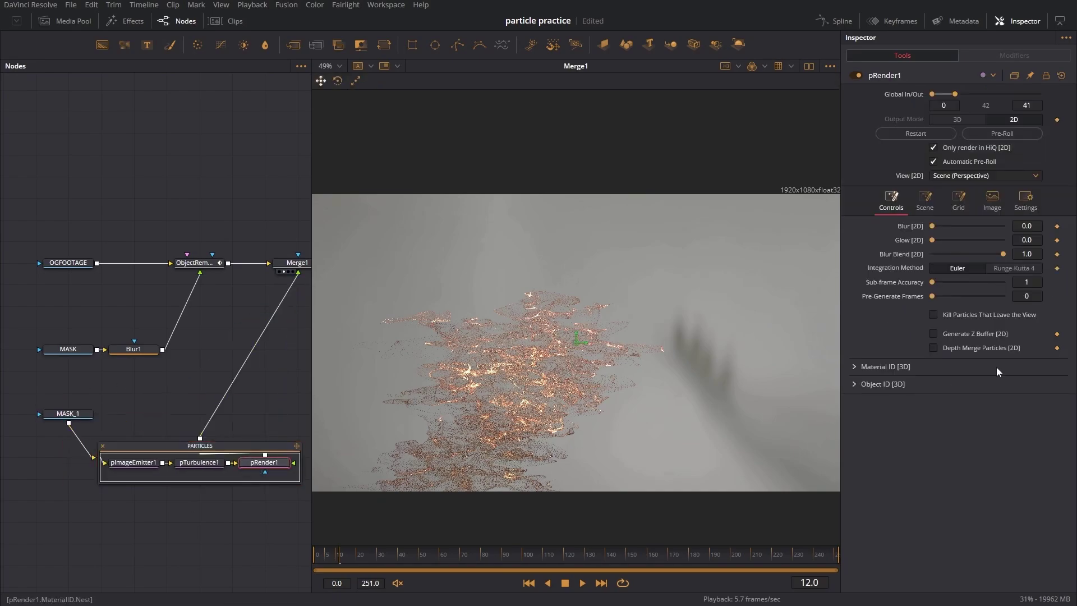
{"action": "left_click_drag", "start_coordinate": [438, 560], "coordinate": [493, 533]}
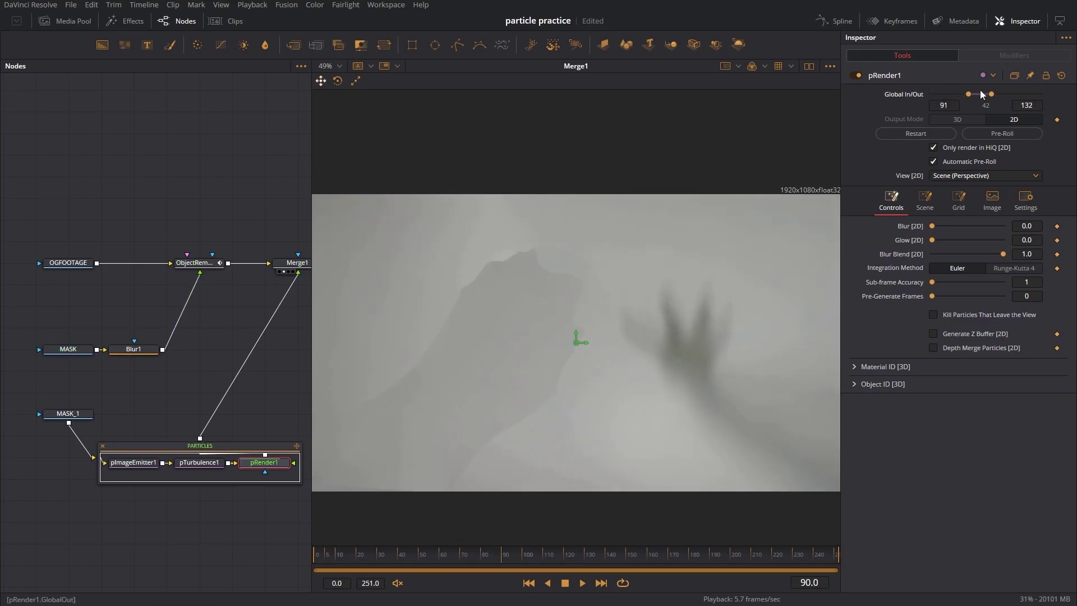
{"action": "left_click_drag", "start_coordinate": [980, 91], "coordinate": [967, 66]}
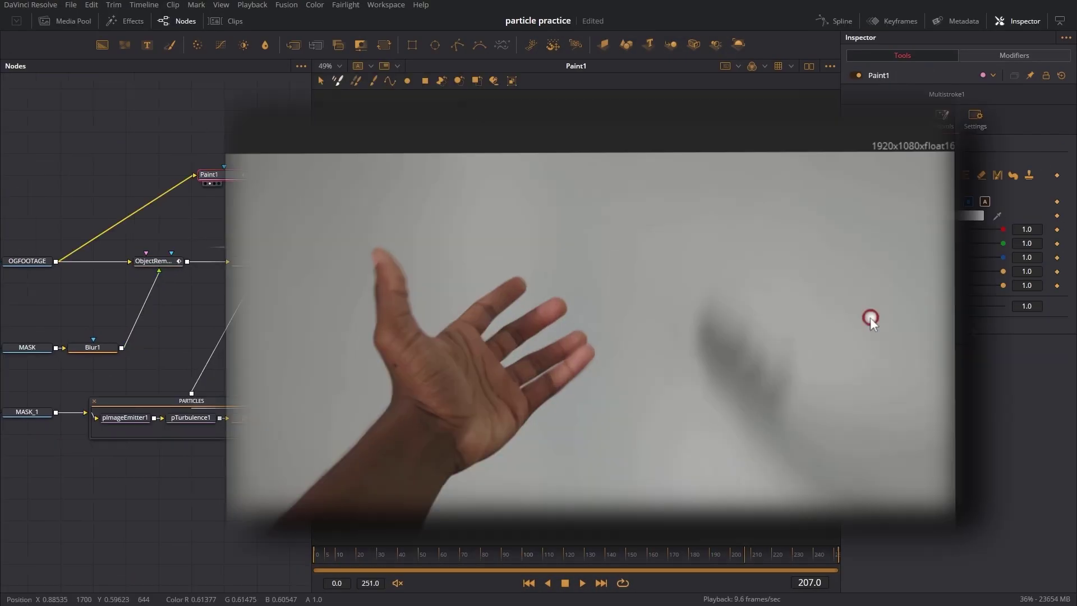
{"action": "left_click_drag", "start_coordinate": [870, 318], "coordinate": [580, 333]}
{"action": "left_click_drag", "start_coordinate": [668, 273], "coordinate": [701, 425]}
{"action": "left_click_drag", "start_coordinate": [580, 238], "coordinate": [550, 283]}
{"action": "left_click_drag", "start_coordinate": [498, 278], "coordinate": [466, 209]}
{"action": "left_click_drag", "start_coordinate": [359, 318], "coordinate": [289, 347]}
{"action": "left_click_drag", "start_coordinate": [393, 382], "coordinate": [275, 446]}
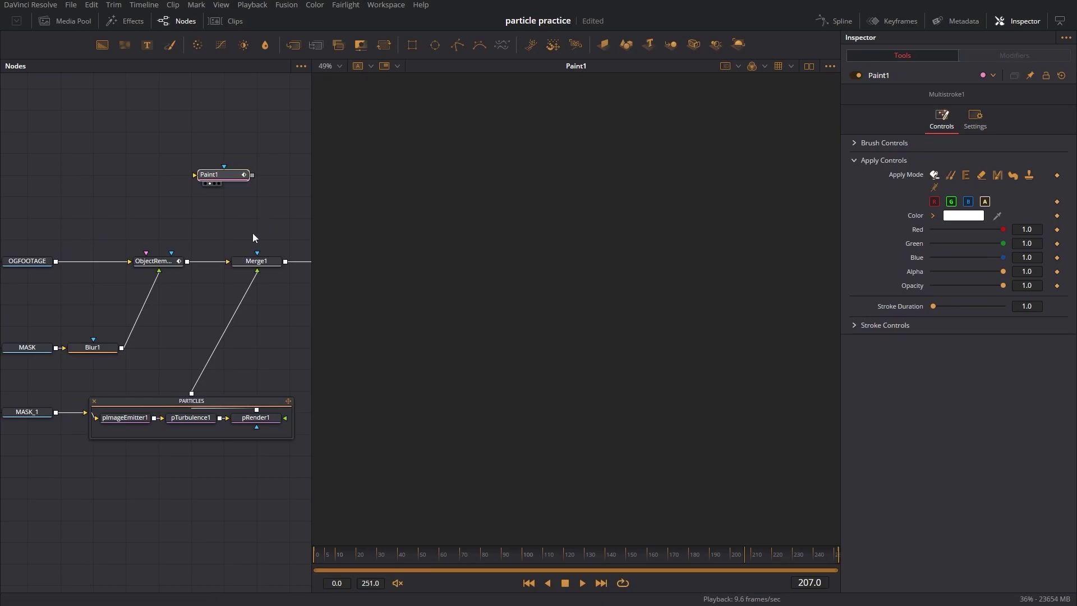
{"action": "key", "text": "Delete"}
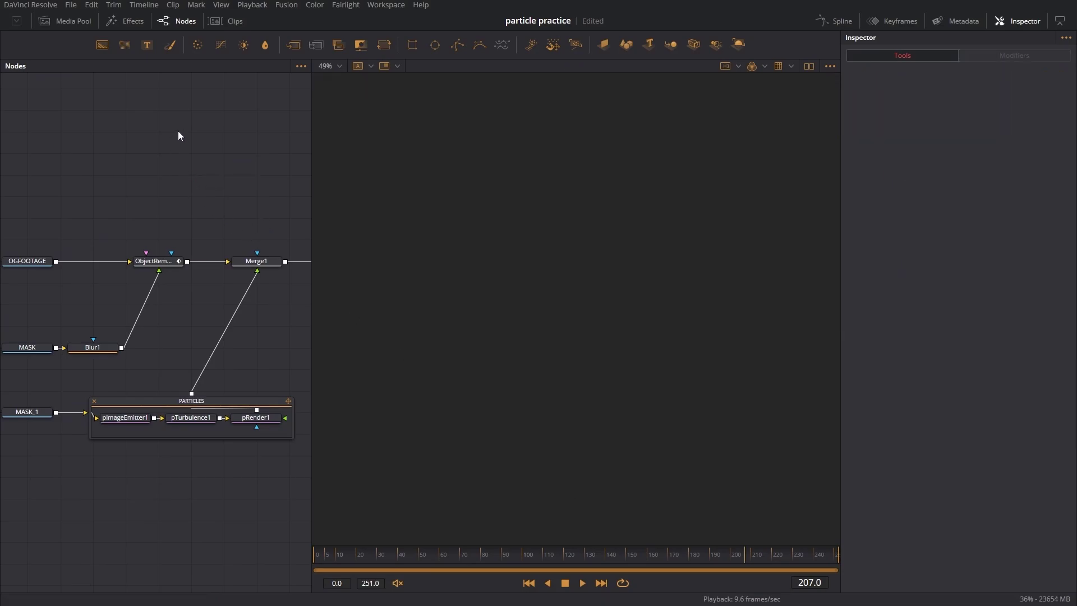
Step: Add an Ellipse mask and connect it as the effect mask of the Object Removal and Merge1 nodes
{"action": "left_click_drag", "start_coordinate": [335, 123], "coordinate": [243, 177]}
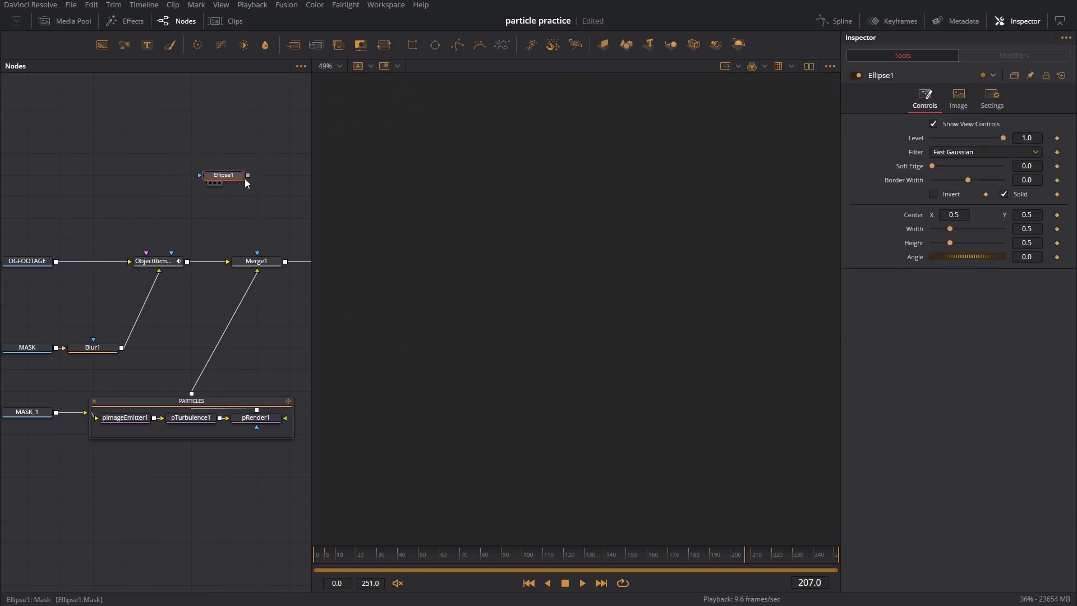
{"action": "left_click_drag", "start_coordinate": [177, 253], "coordinate": [172, 253]}
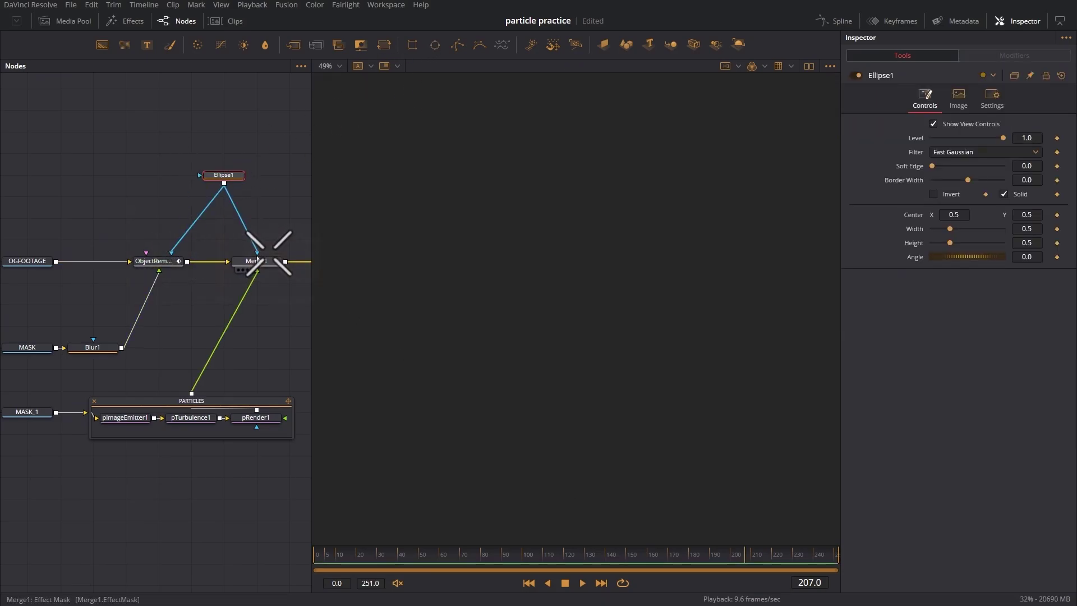
{"action": "left_click_drag", "start_coordinate": [238, 178], "coordinate": [544, 220]}
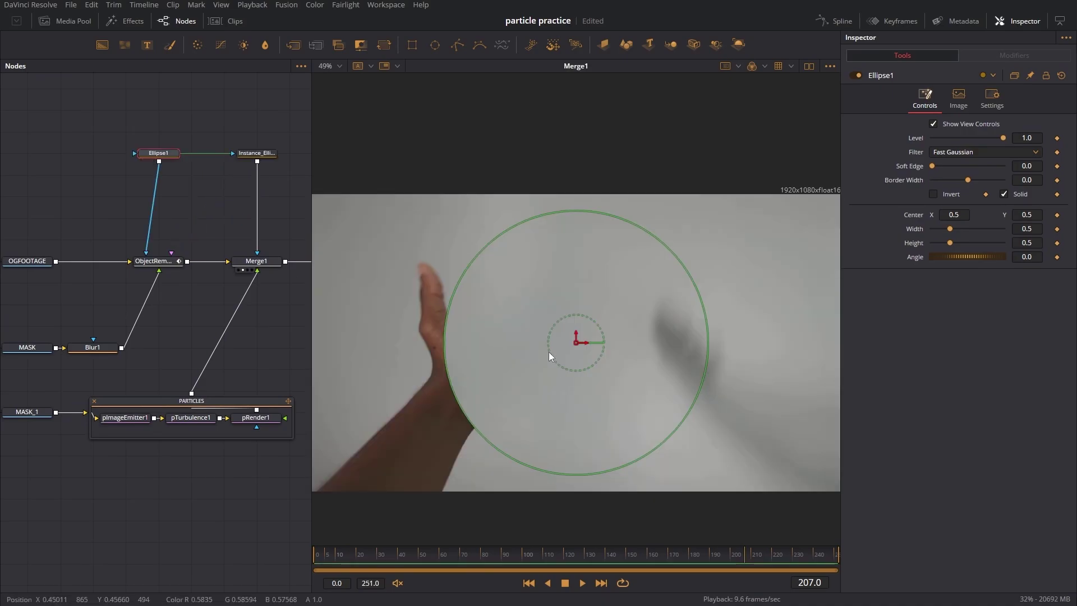
Step: Center the ellipse at about X 0.816, Y 0.479, stretch its height to about 1.01, and set the soft edge to 0.0693
{"action": "left_click_drag", "start_coordinate": [578, 339], "coordinate": [732, 351]}
{"action": "left_click_drag", "start_coordinate": [732, 219], "coordinate": [733, 83]}
{"action": "left_click_drag", "start_coordinate": [733, 353], "coordinate": [745, 351]}
{"action": "left_click_drag", "start_coordinate": [932, 166], "coordinate": [950, 166]}
Step: Keyframe the ellipse's width so that it grows to about 1.42 at frame 139
{"action": "mouse_move", "coordinate": [483, 554]}
{"action": "left_mouse_down"}
{"action": "mouse_move", "coordinate": [459, 557]}
{"action": "mouse_move", "coordinate": [468, 558]}
{"action": "left_mouse_up"}
{"action": "left_click_drag", "start_coordinate": [590, 555], "coordinate": [604, 555]}
{"action": "left_click_drag", "start_coordinate": [616, 439], "coordinate": [366, 414]}
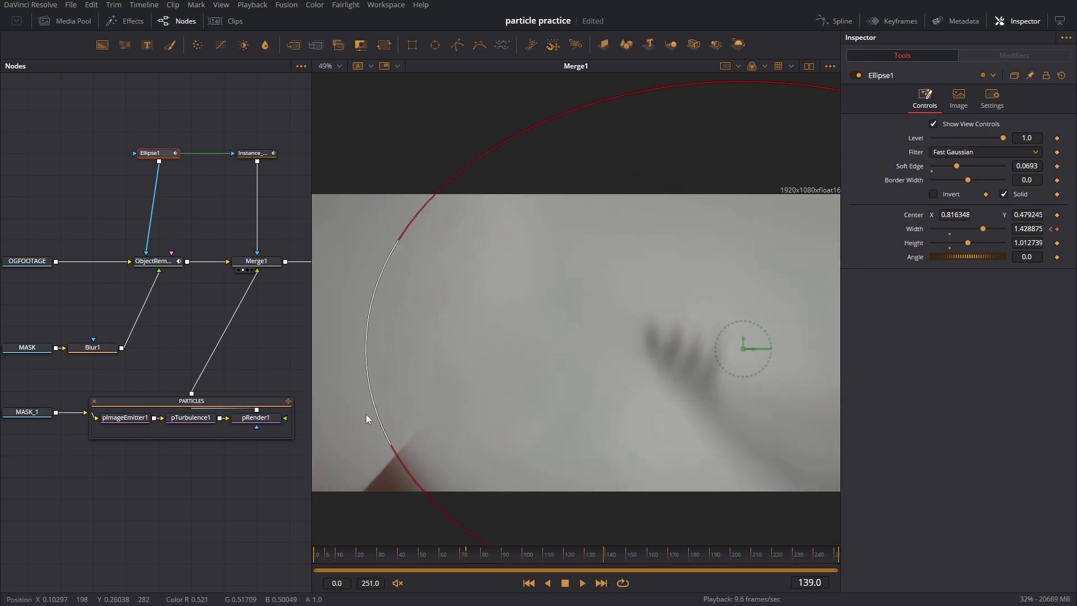
Step: Show the spline editor and insert a Displace node between Ellipse1 and the Object Removal node
{"action": "left_click", "coordinate": [839, 22]}
{"action": "left_click", "coordinate": [159, 229]}
{"action": "key", "text": "shift+space"}
{"action": "type", "text": "displace"}
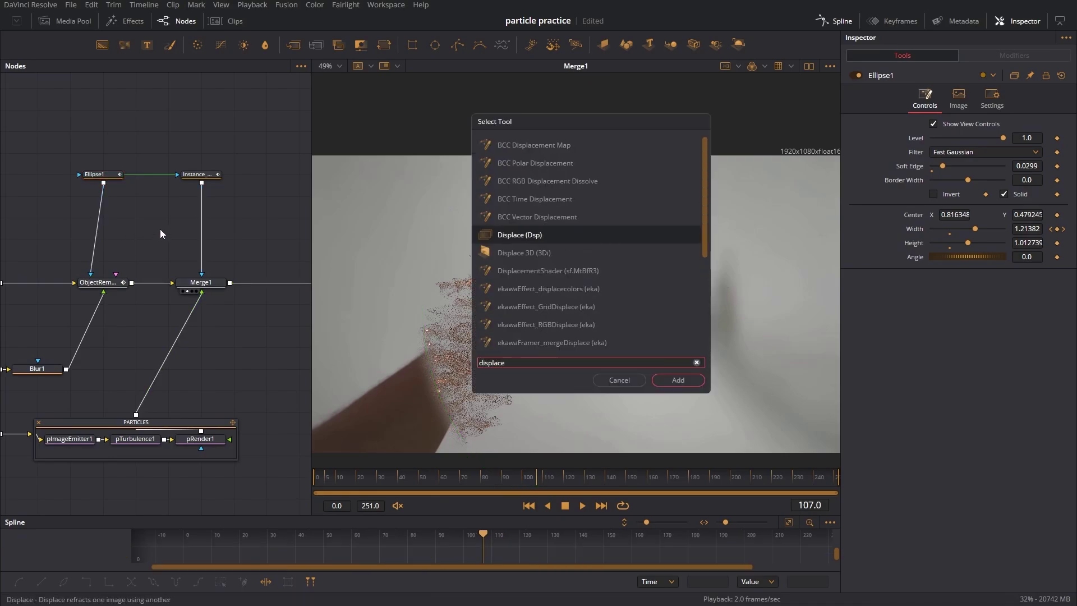
{"action": "key", "text": "Return"}
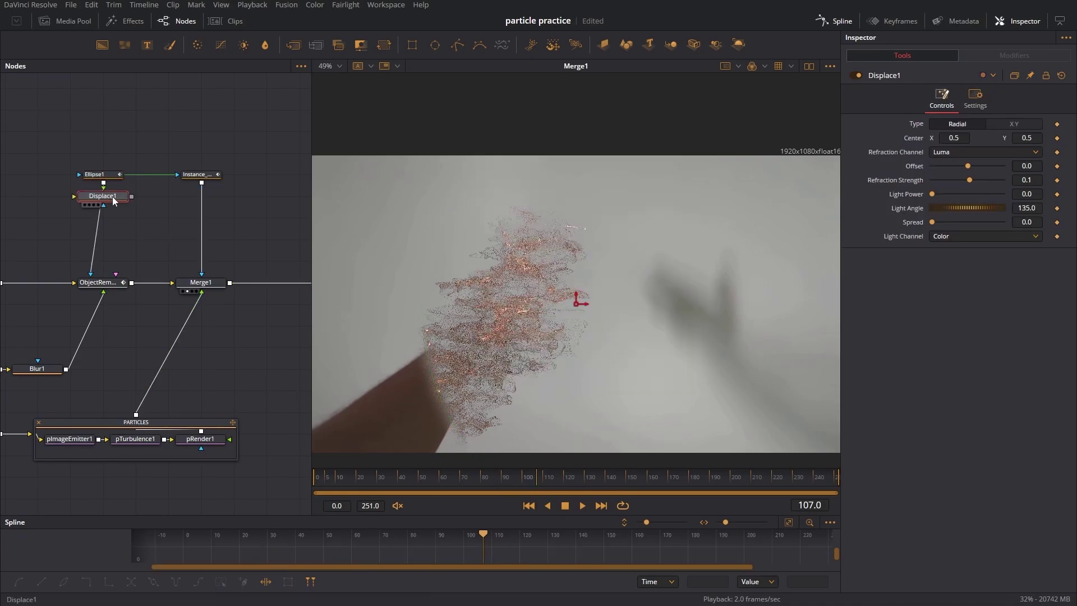
{"action": "left_click_drag", "start_coordinate": [139, 232], "coordinate": [189, 229]}
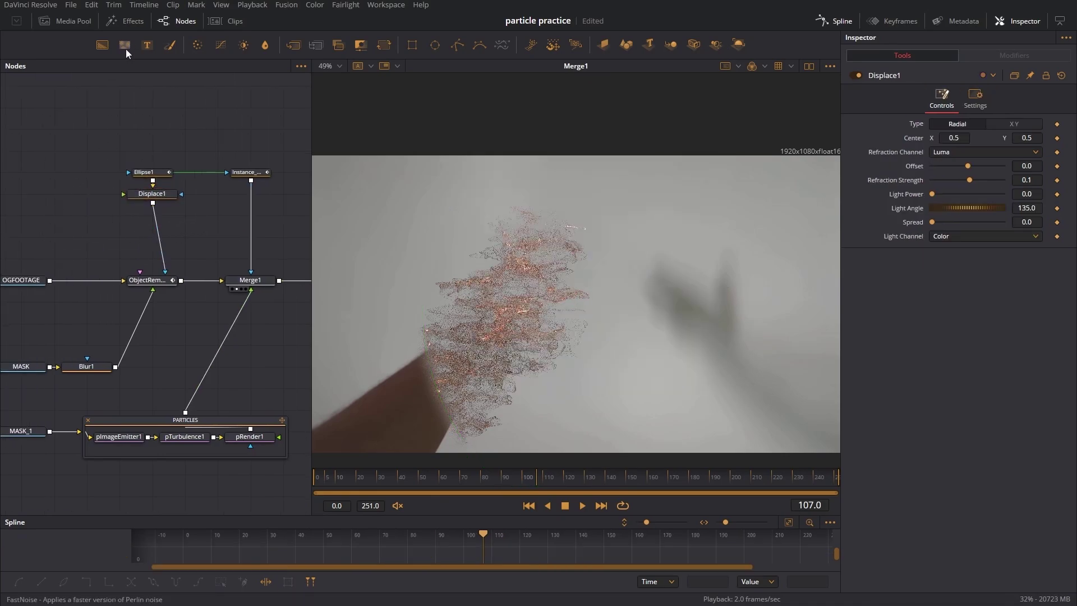
Step: Feed Displace1 with a Fast Noise node using detail 10, contrast 3.98, scale 3.46, seethe 0.094 and seethe rate 0.181
{"action": "left_click_drag", "start_coordinate": [127, 41], "coordinate": [123, 194]}
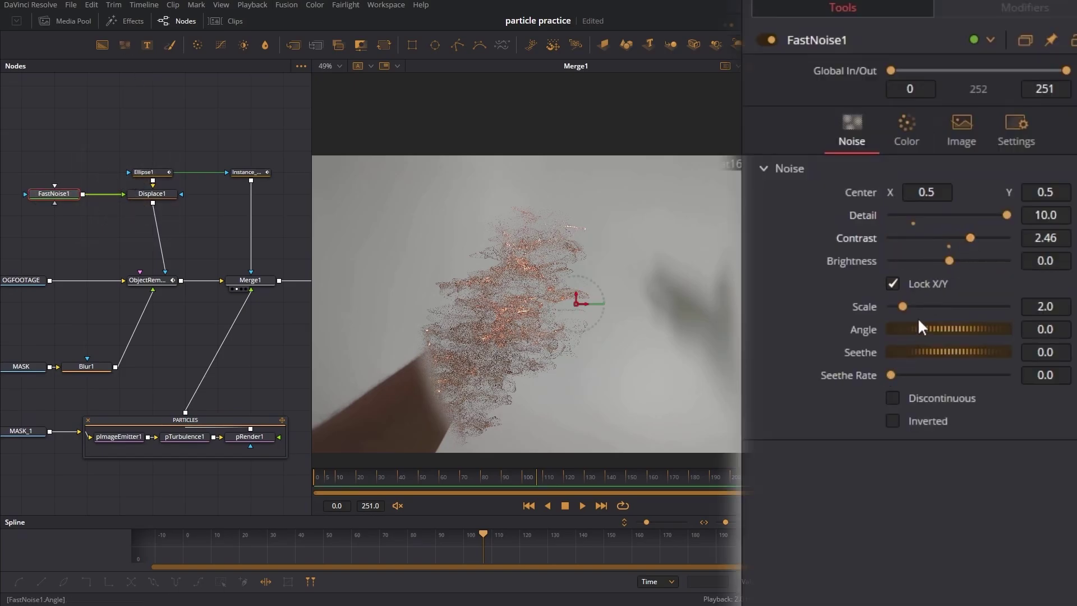
{"action": "left_click_drag", "start_coordinate": [904, 354], "coordinate": [915, 352]}
{"action": "left_click_drag", "start_coordinate": [903, 306], "coordinate": [910, 307]}
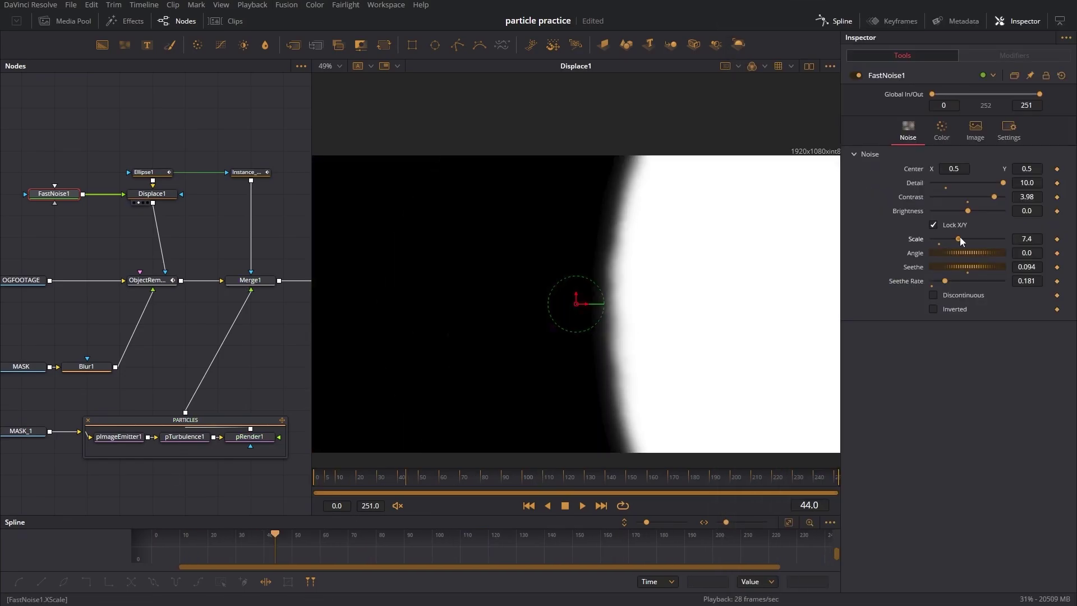
Step: Fine-tune the Fast Noise scale and increase the distortion applied by Displace1
{"action": "left_click_drag", "start_coordinate": [959, 237], "coordinate": [957, 233]}
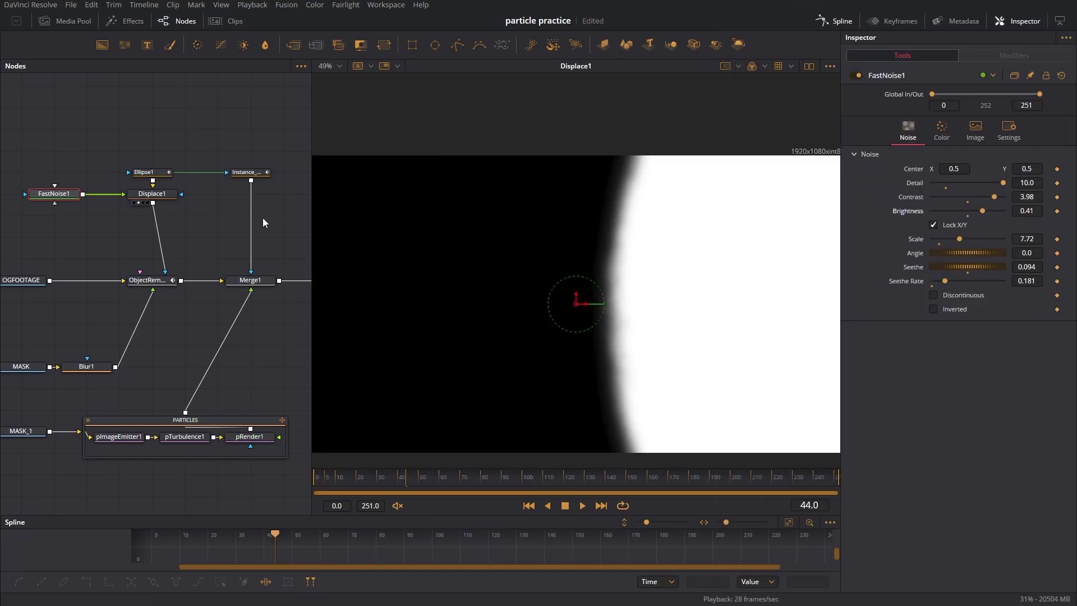
{"action": "left_click", "coordinate": [151, 193]}
{"action": "left_click_drag", "start_coordinate": [974, 178], "coordinate": [987, 180]}
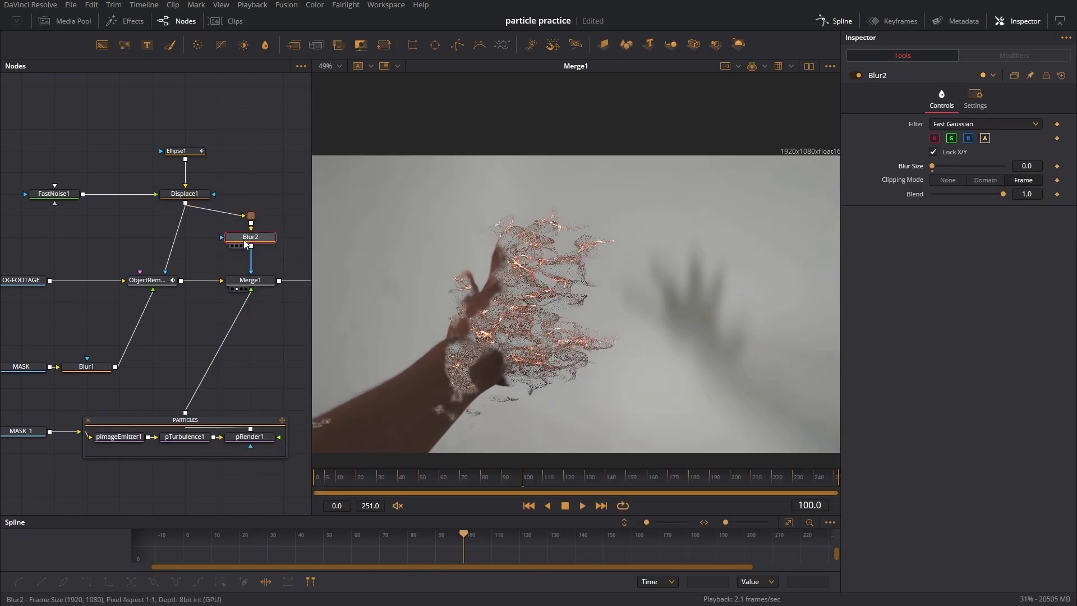
Step: Delete the Blur2 node feeding Merge1's mask, align the PARTICLES group under Merge1, and preview the disintegration
{"action": "key", "text": "Delete"}
{"action": "left_click_drag", "start_coordinate": [221, 418], "coordinate": [254, 418]}
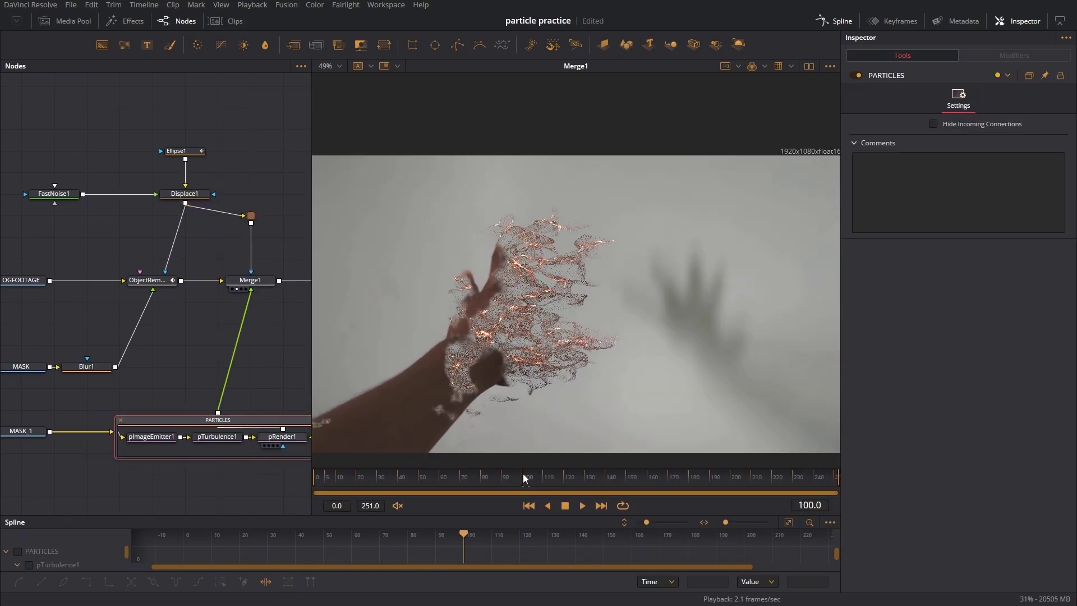
{"action": "left_click_drag", "start_coordinate": [525, 478], "coordinate": [515, 474]}
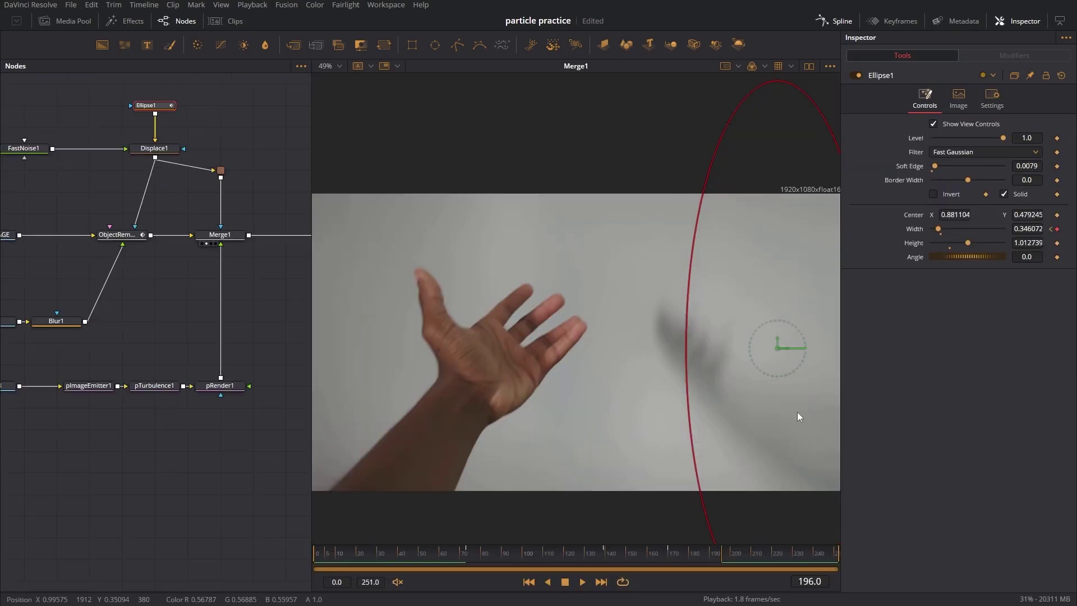
{"action": "left_click_drag", "start_coordinate": [672, 552], "coordinate": [721, 545]}
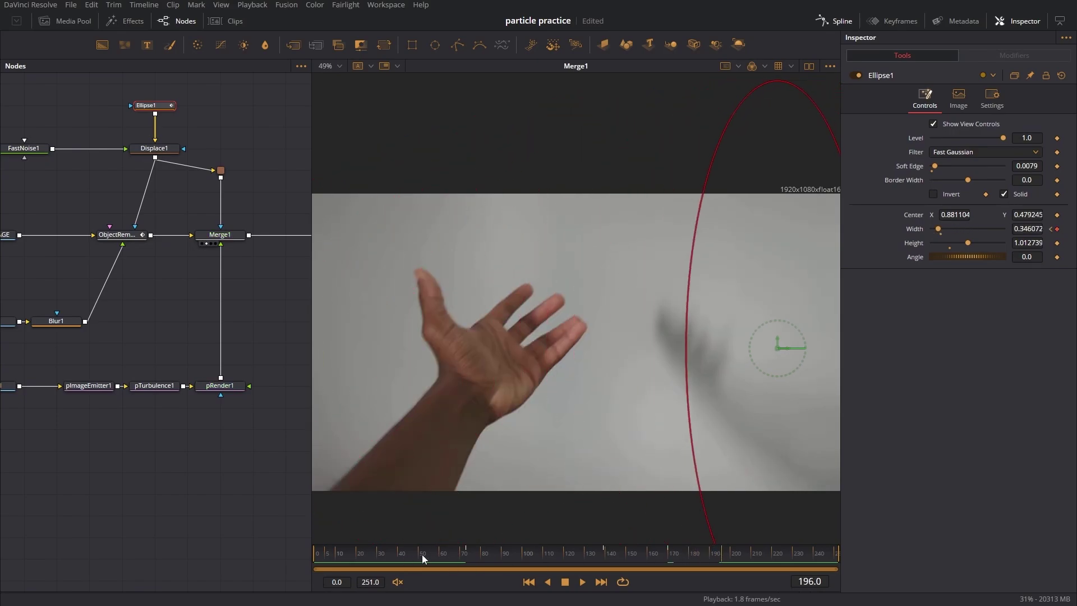
{"action": "left_click_drag", "start_coordinate": [422, 554], "coordinate": [719, 544]}
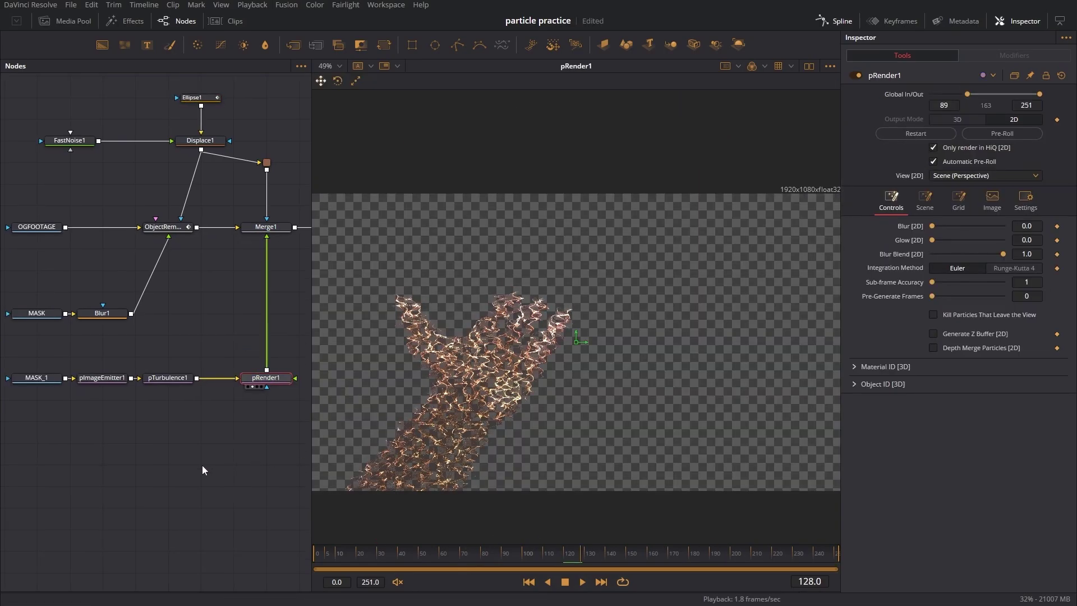
Step: Add a Saver node below the particle chain and feed it from pRender1
{"action": "left_click_drag", "start_coordinate": [203, 466], "coordinate": [113, 465]}
{"action": "left_click", "coordinate": [221, 462]}
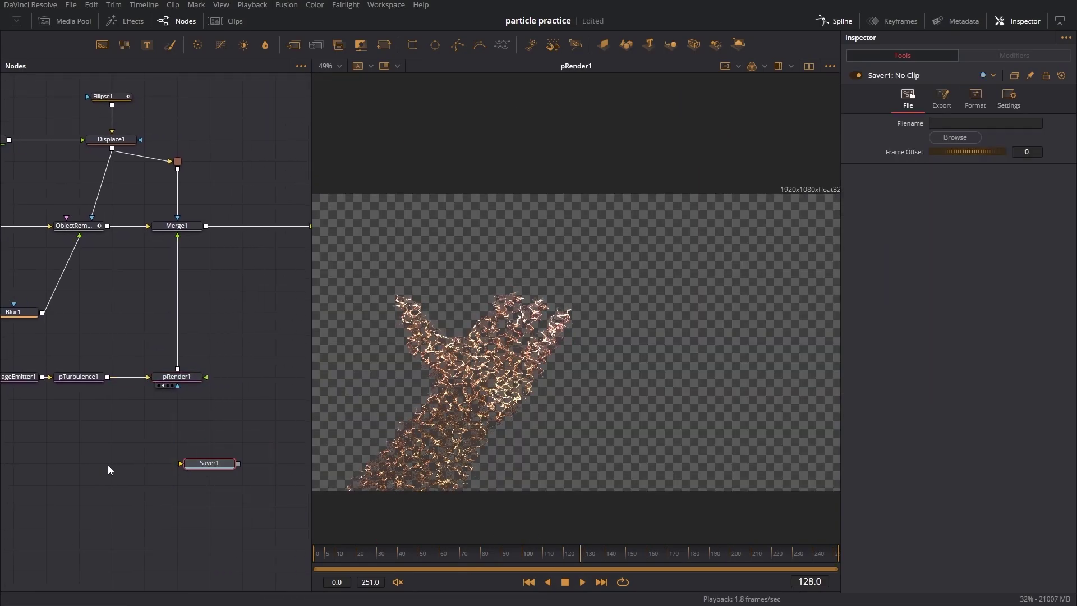
{"action": "left_click_drag", "start_coordinate": [178, 369], "coordinate": [201, 423]}
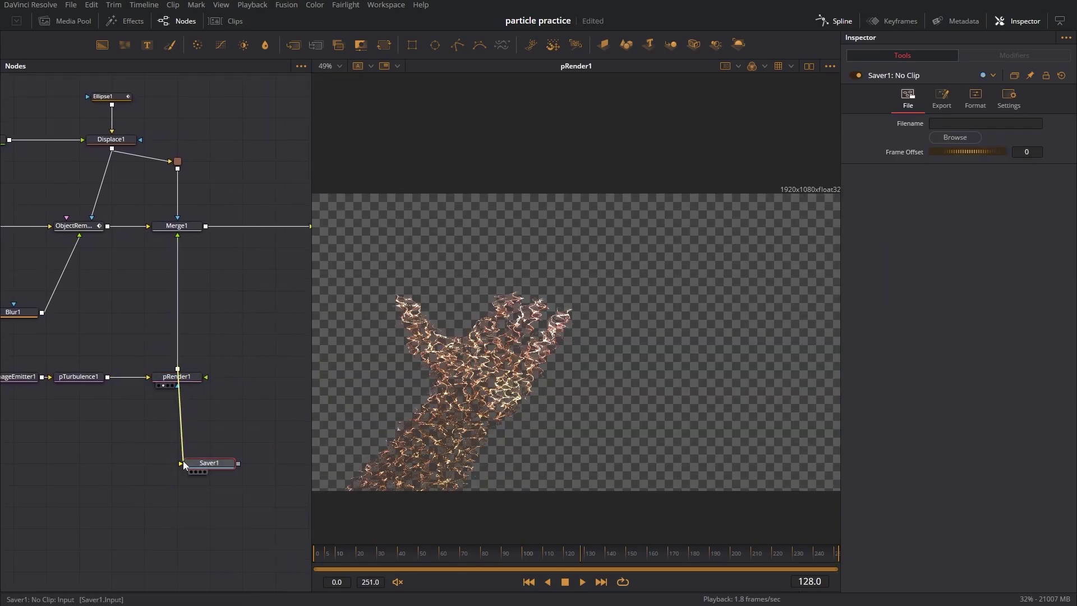
{"action": "left_click_drag", "start_coordinate": [184, 464], "coordinate": [185, 463]}
Step: Set the Saver to write the hand PNG sequence into a new particles2 folder inside hand precomp
{"action": "left_click", "coordinate": [954, 138]}
{"action": "right_click", "coordinate": [226, 183]}
{"action": "mouse_move", "coordinate": [309, 299]}
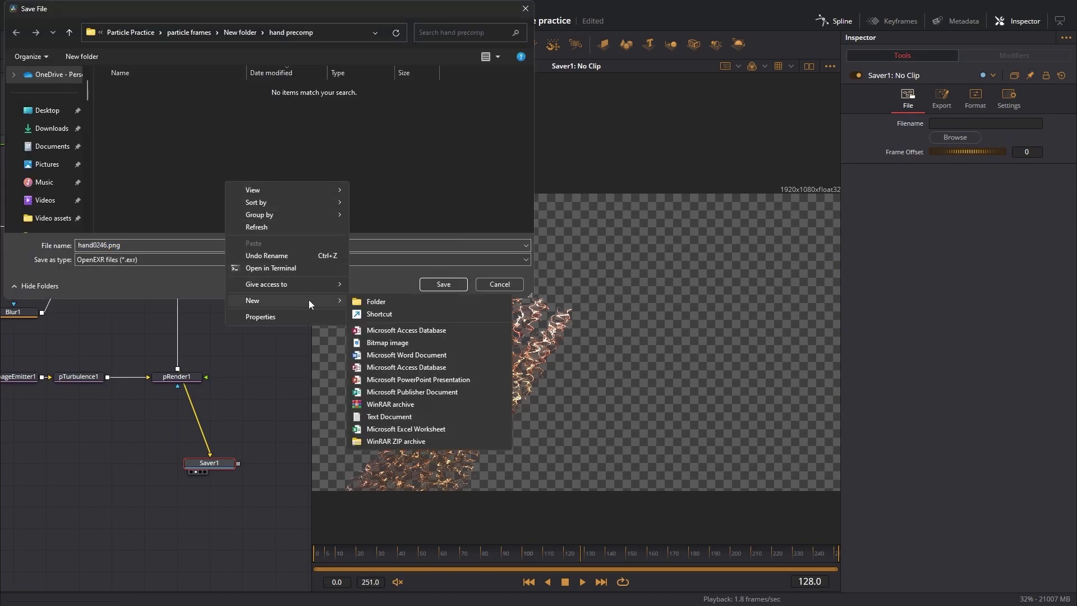
{"action": "left_click", "coordinate": [375, 301]}
{"action": "type", "text": "pari"}
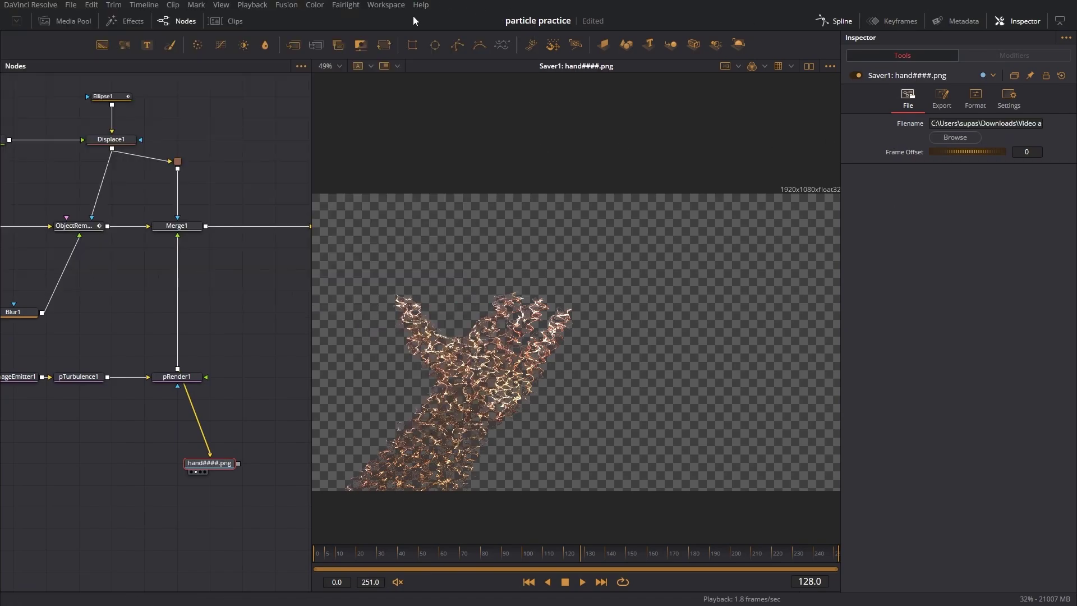
Step: Render the Saver output and load the resulting PNG sequence from particles2 into a Loader node
{"action": "left_click", "coordinate": [253, 8]}
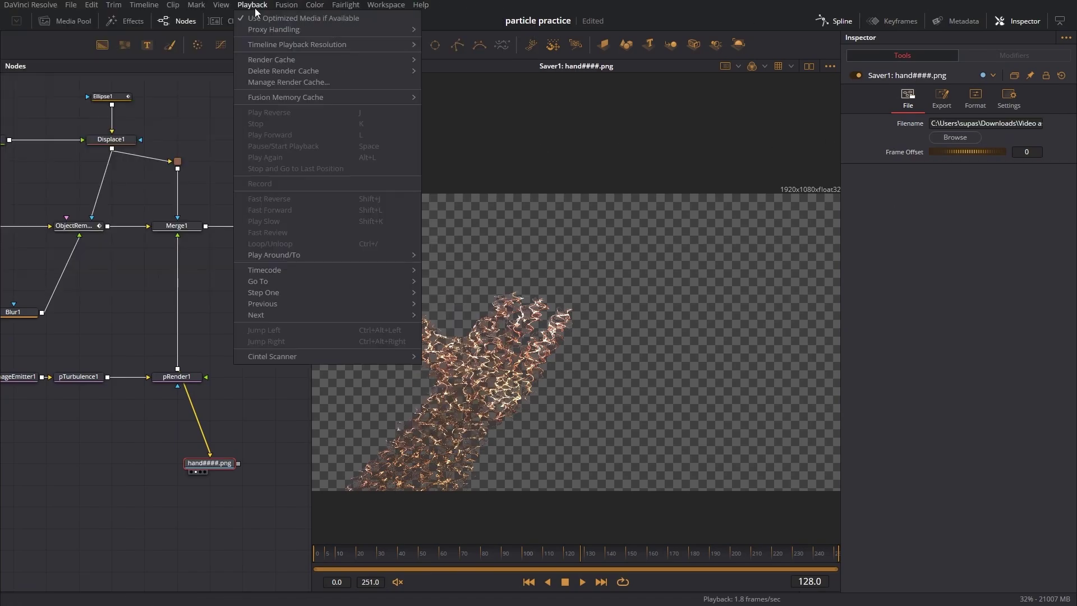
{"action": "mouse_move", "coordinate": [287, 6]}
{"action": "left_click", "coordinate": [313, 75]}
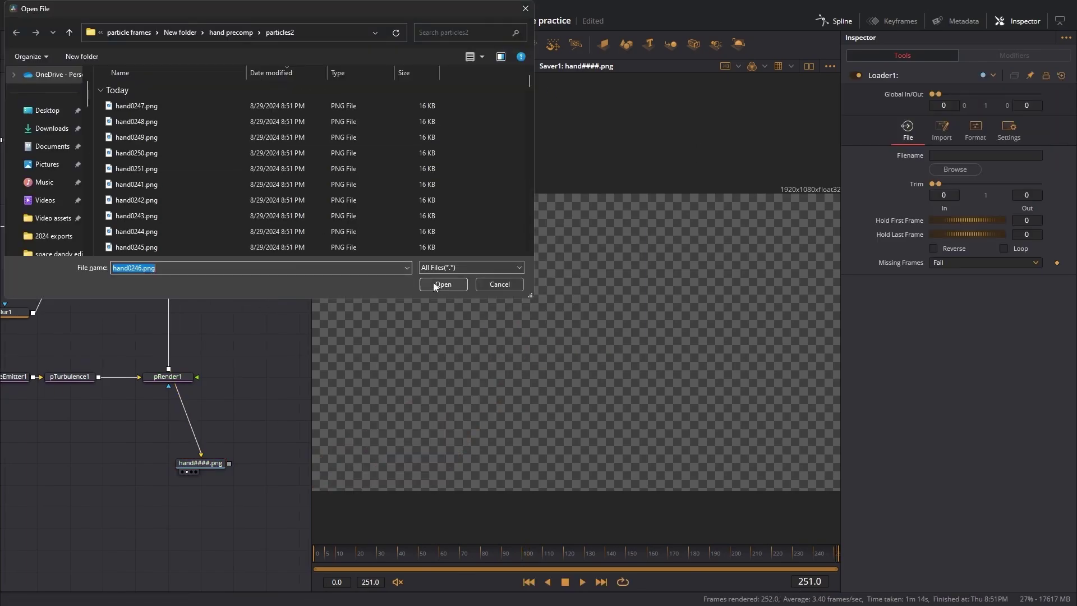
{"action": "left_click", "coordinate": [166, 107]}
{"action": "left_click", "coordinate": [435, 285]}
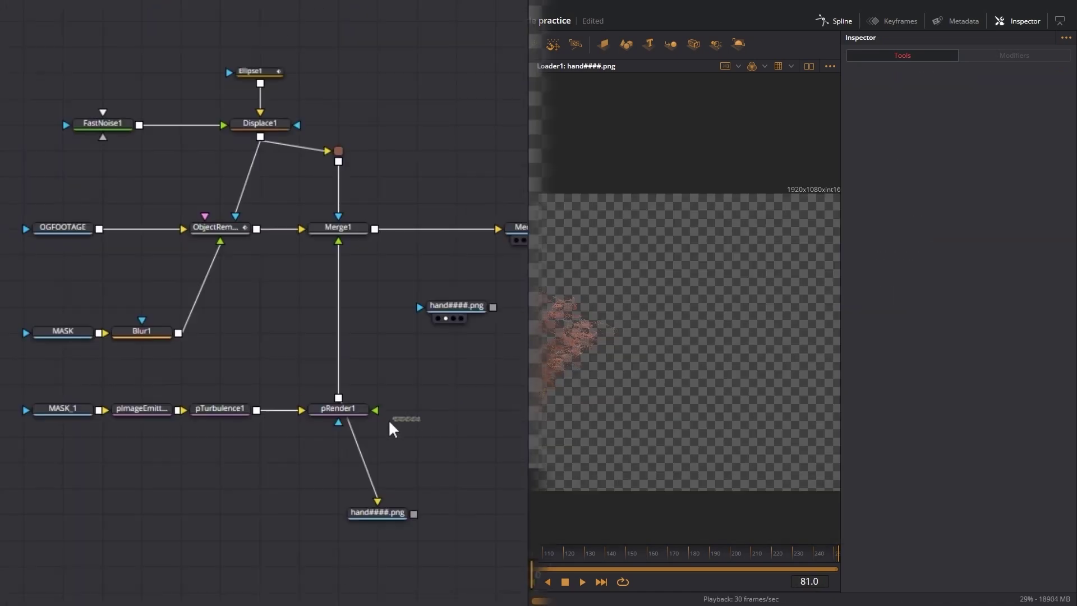
Step: Move the MASK_1 to pRender1 particle chain down out of the way and disable it
{"action": "left_click_drag", "start_coordinate": [424, 418], "coordinate": [99, 522]}
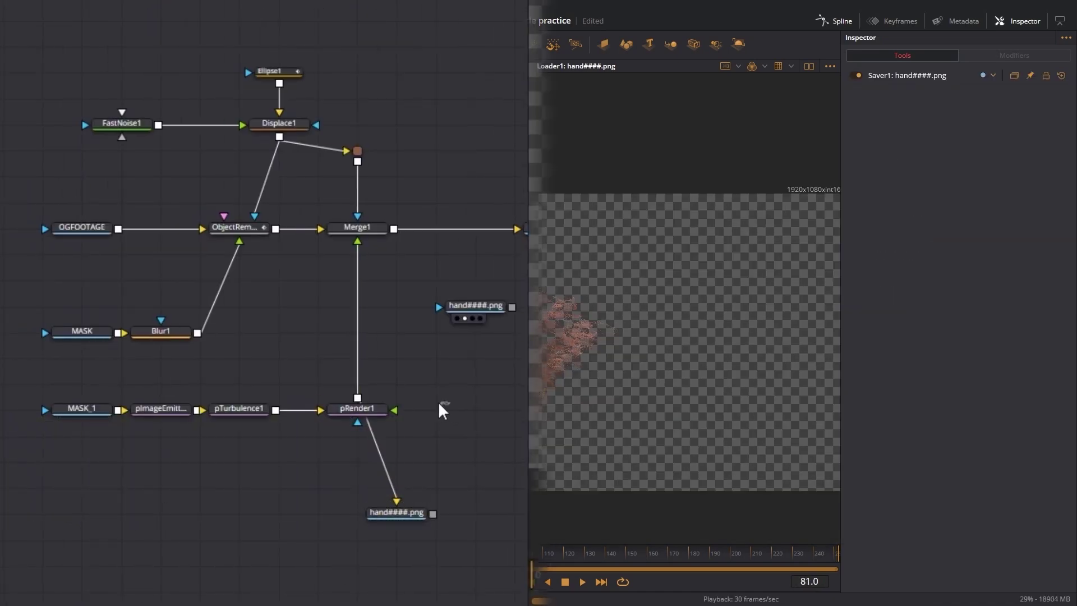
{"action": "left_click_drag", "start_coordinate": [424, 402], "coordinate": [77, 459]}
{"action": "left_click_drag", "start_coordinate": [373, 414], "coordinate": [294, 596]}
Step: Connect the loaded hand sequence to Merge1's foreground in place of pRender1, square the connection with a router, and preview it
{"action": "left_click", "coordinate": [365, 356]}
{"action": "left_click", "coordinate": [439, 321]}
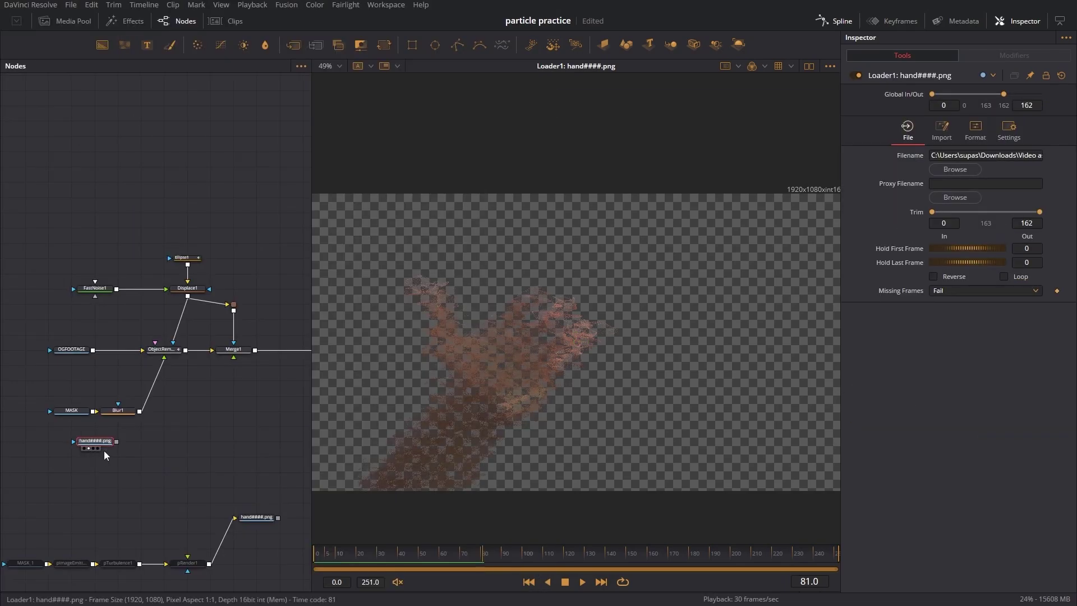
{"action": "left_click_drag", "start_coordinate": [116, 442], "coordinate": [230, 351]}
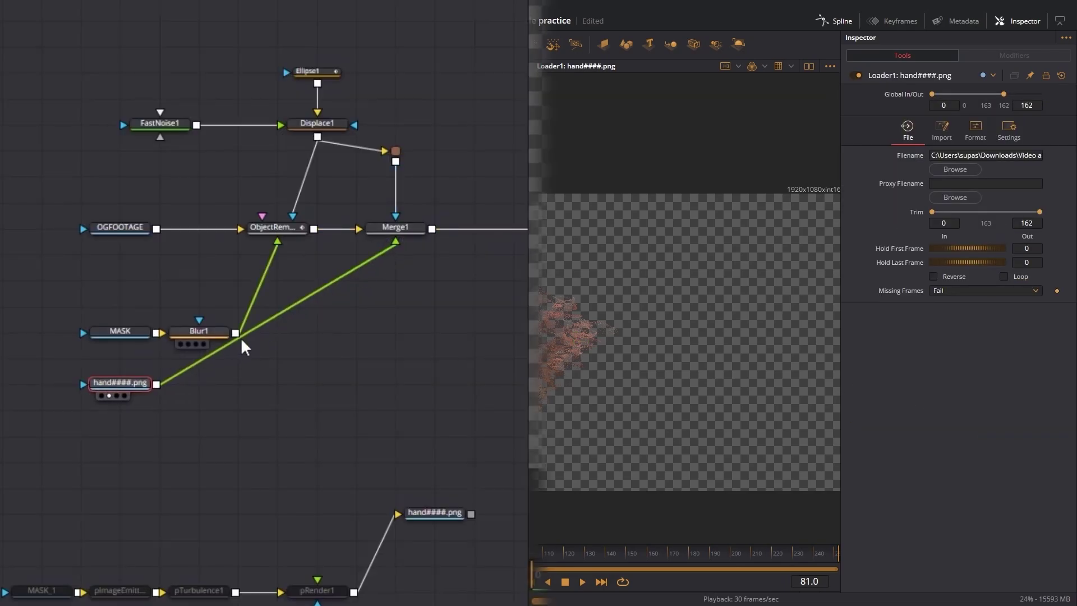
{"action": "left_click", "coordinate": [294, 307], "text": "alt"}
{"action": "left_click_drag", "start_coordinate": [294, 307], "coordinate": [395, 384]}
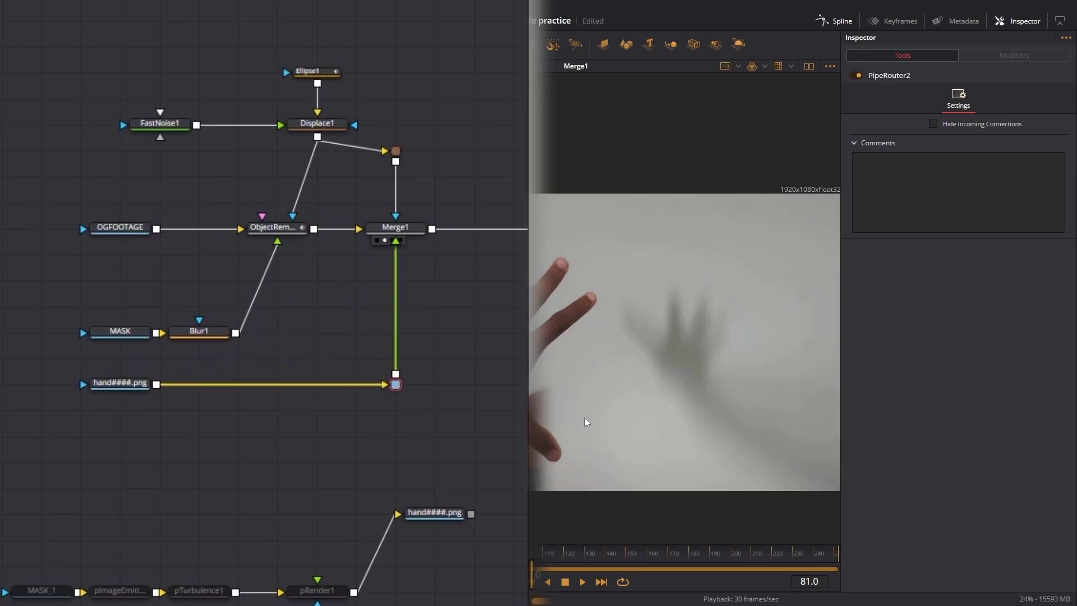
{"action": "key", "text": "space"}
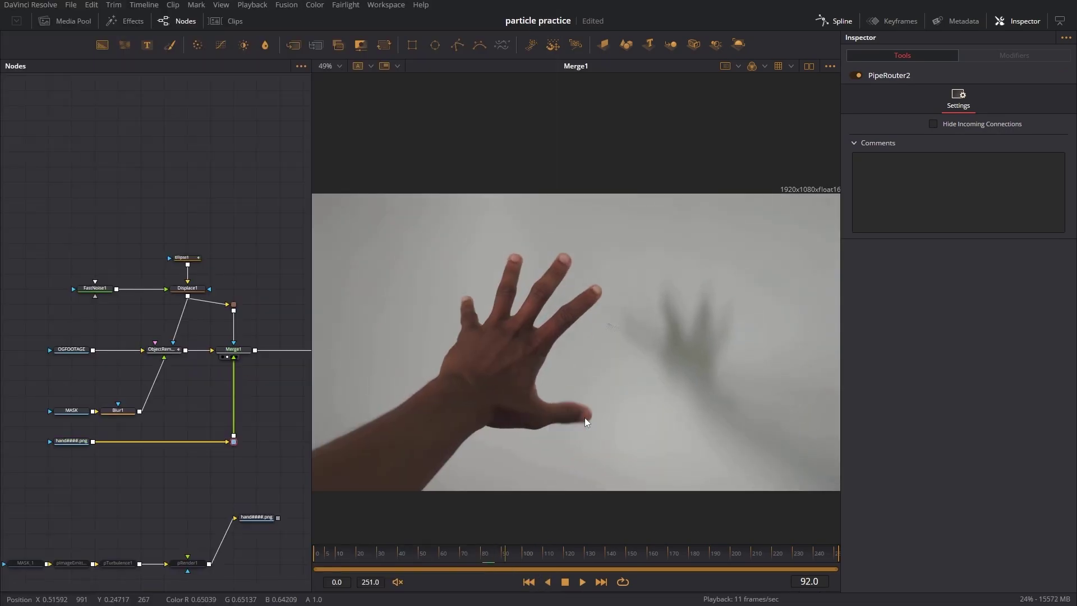
{"action": "left_click_drag", "start_coordinate": [574, 556], "coordinate": [463, 573]}
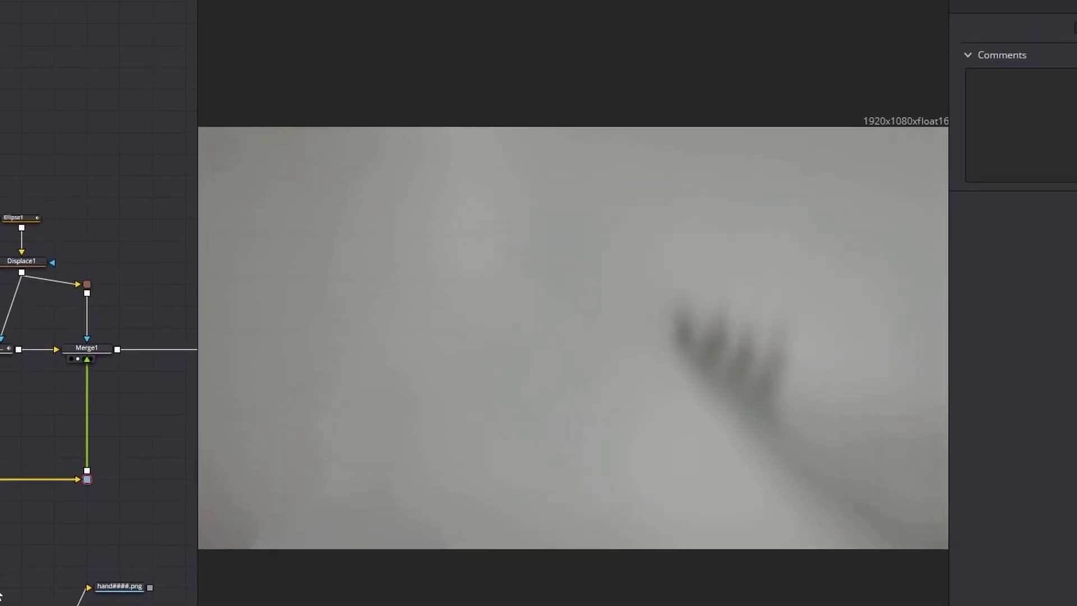
Step: Shift the hand sequence Loader's global range to frames 89 to 251 and view Merge1
{"action": "left_click", "coordinate": [72, 441]}
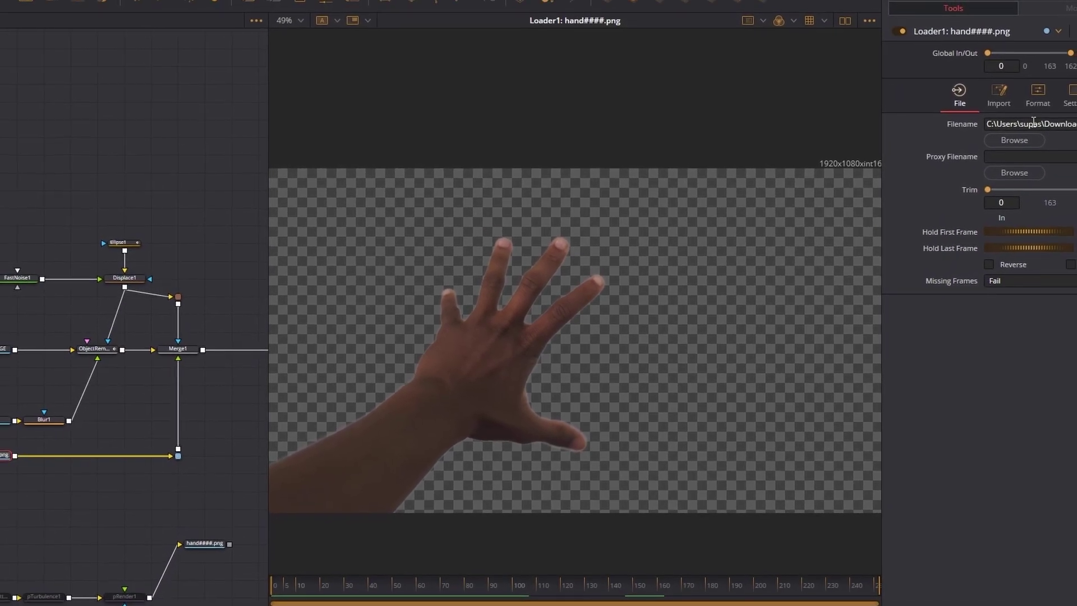
{"action": "left_click_drag", "start_coordinate": [1011, 53], "coordinate": [1057, 53]}
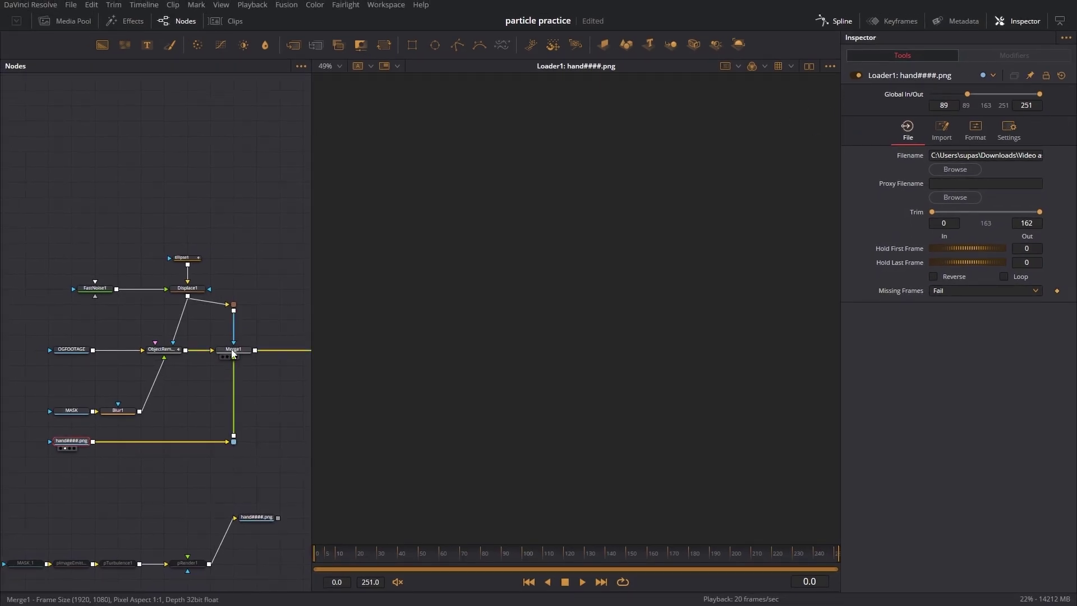
{"action": "left_click", "coordinate": [230, 356]}
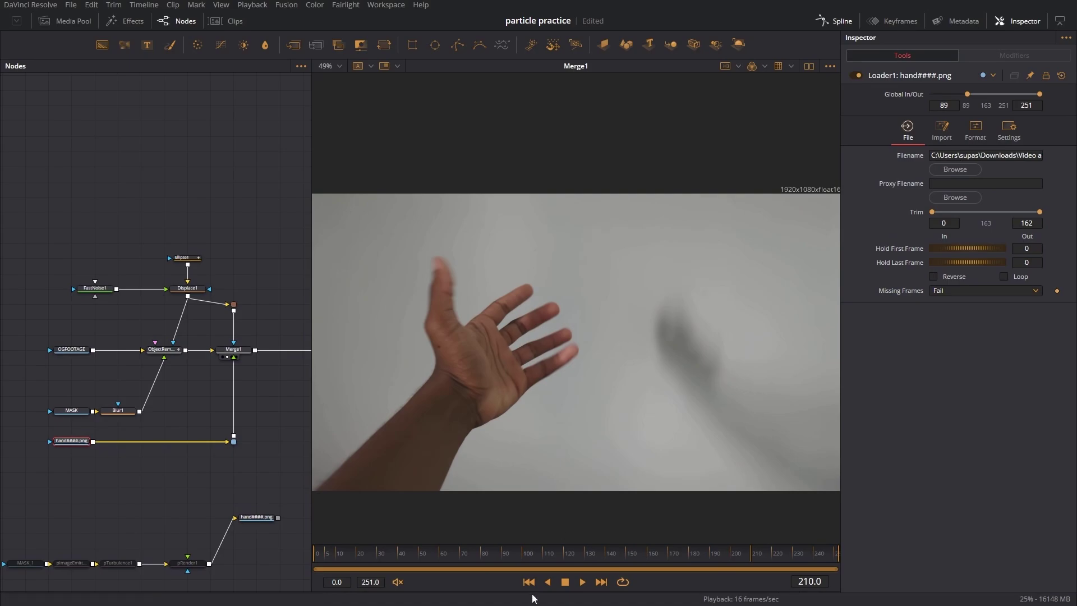
Step: Add an XGlow node after the hand sequence Loader with a threshold from 0.758 to 1.5
{"action": "key", "text": "shift+space"}
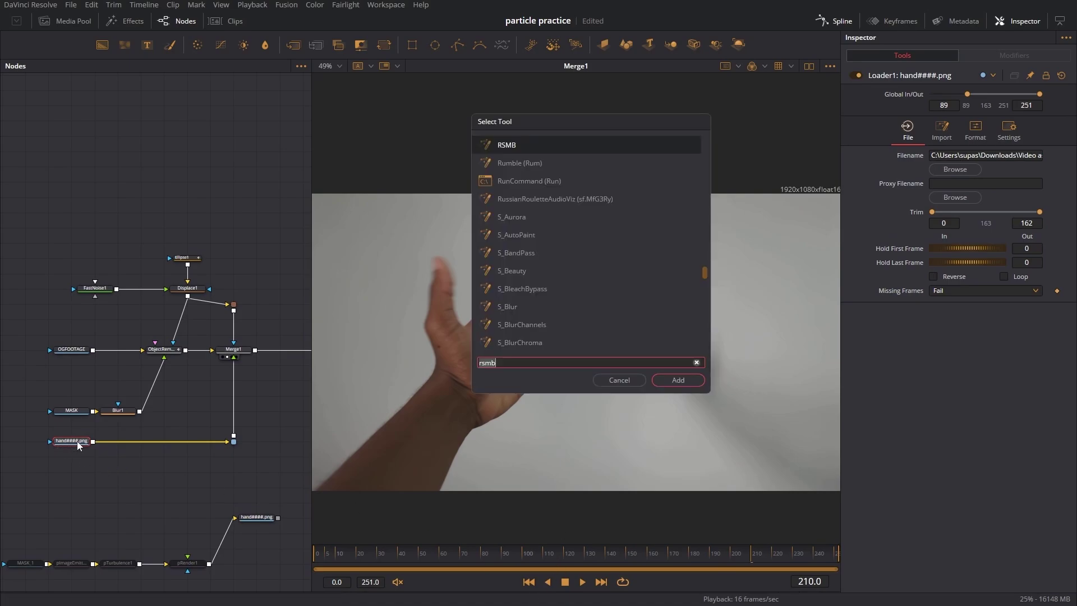
{"action": "type", "text": "xglow"}
{"action": "key", "text": "Return"}
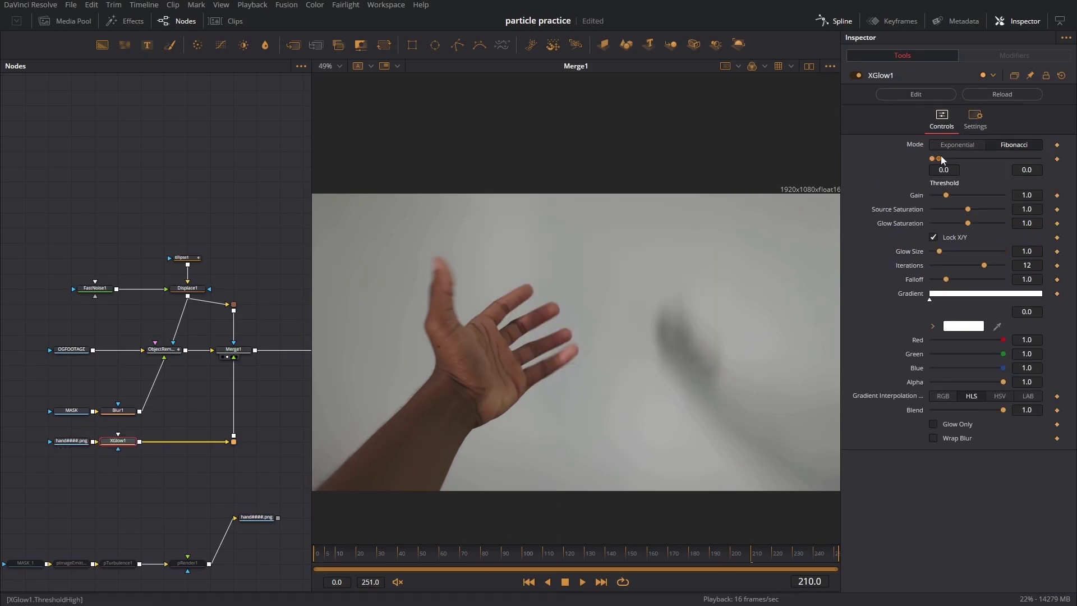
{"action": "key", "text": "1"}
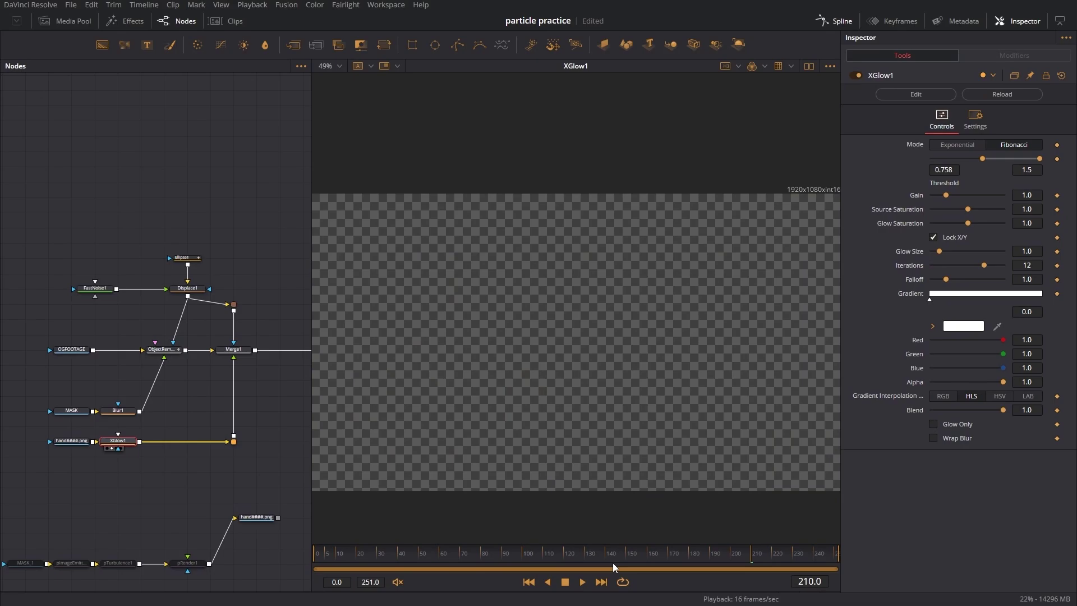
{"action": "left_click_drag", "start_coordinate": [612, 563], "coordinate": [597, 561]}
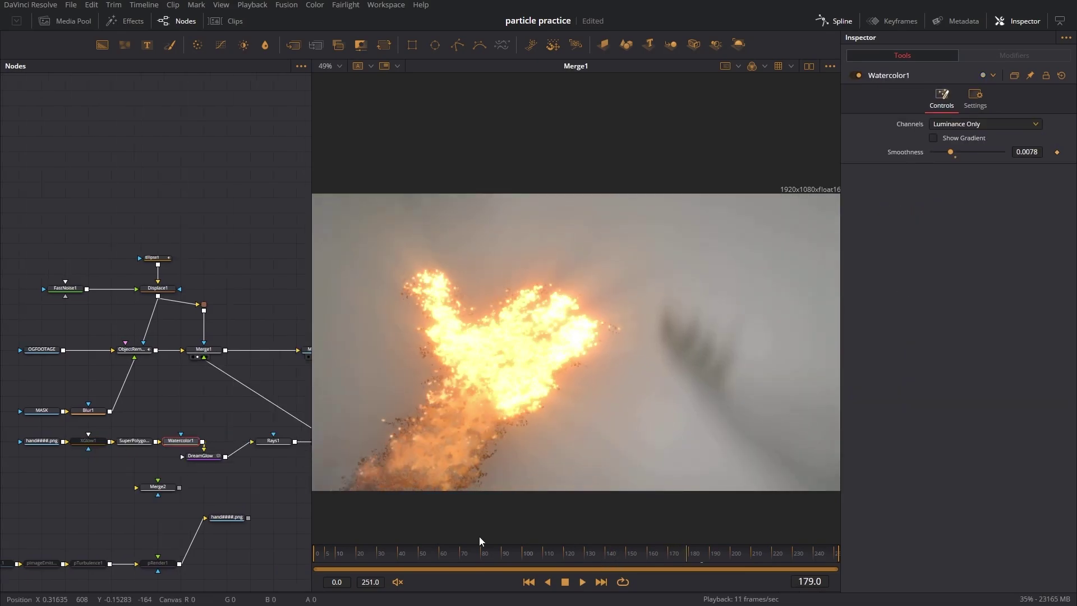
Step: Examine the burning hand at several frames and inspect the edges of its glow up close
{"action": "left_click", "coordinate": [615, 554]}
{"action": "left_click_drag", "start_coordinate": [212, 434], "coordinate": [161, 420]}
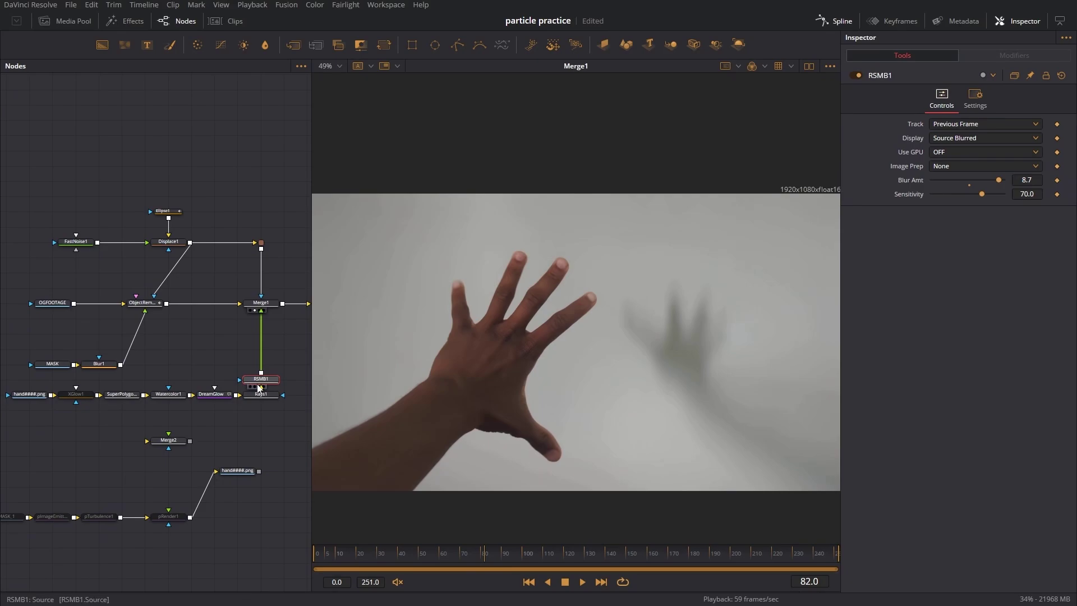
{"action": "left_click", "coordinate": [473, 555]}
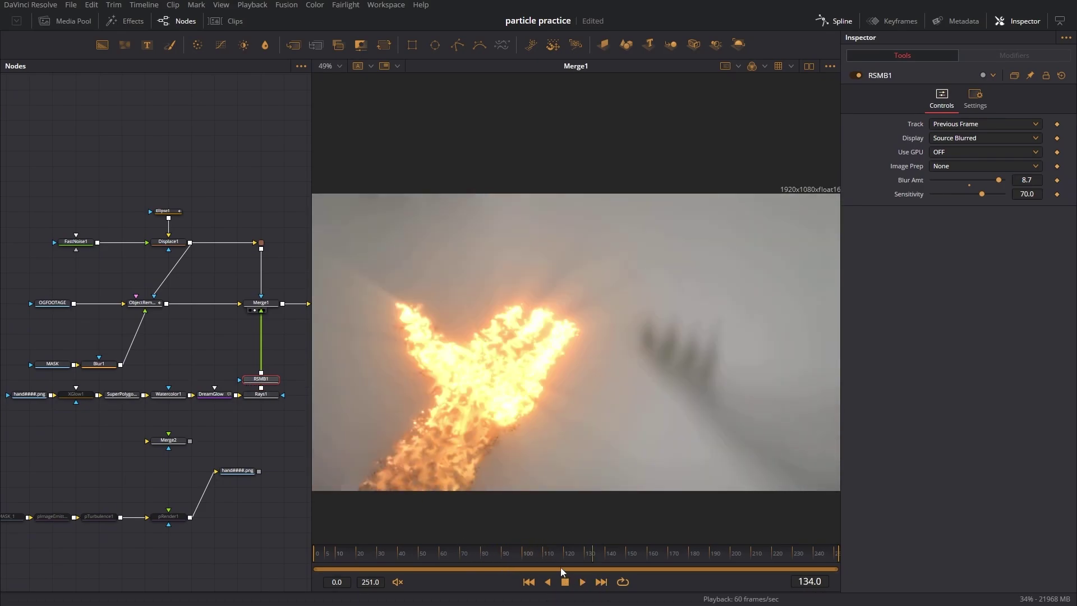
{"action": "left_click_drag", "start_coordinate": [530, 561], "coordinate": [507, 555]}
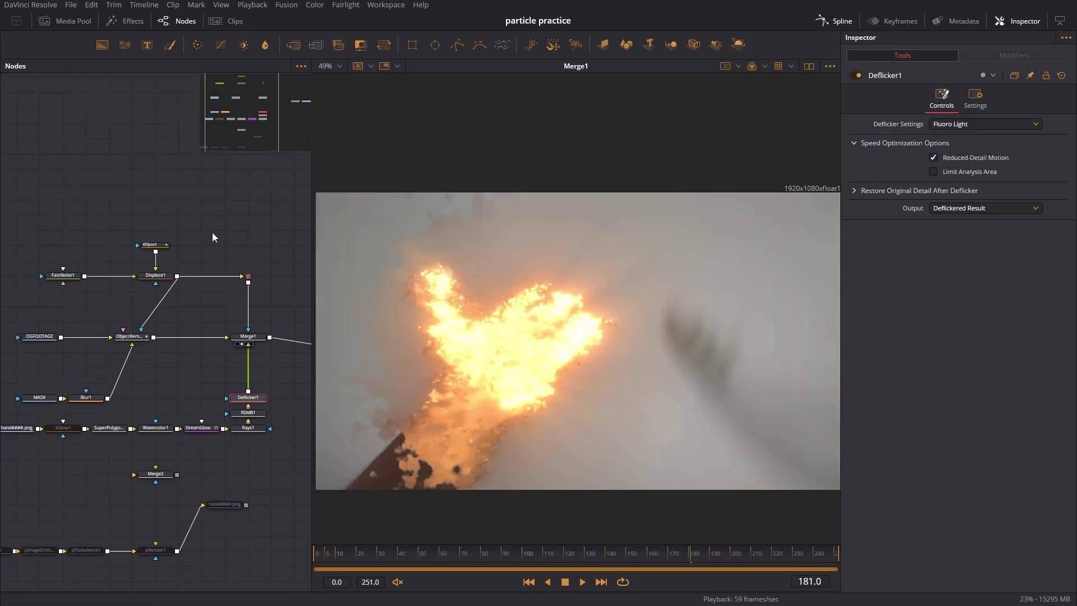
{"action": "scroll", "coordinate": [428, 269], "scroll_direction": "up", "scroll_amount": 5}
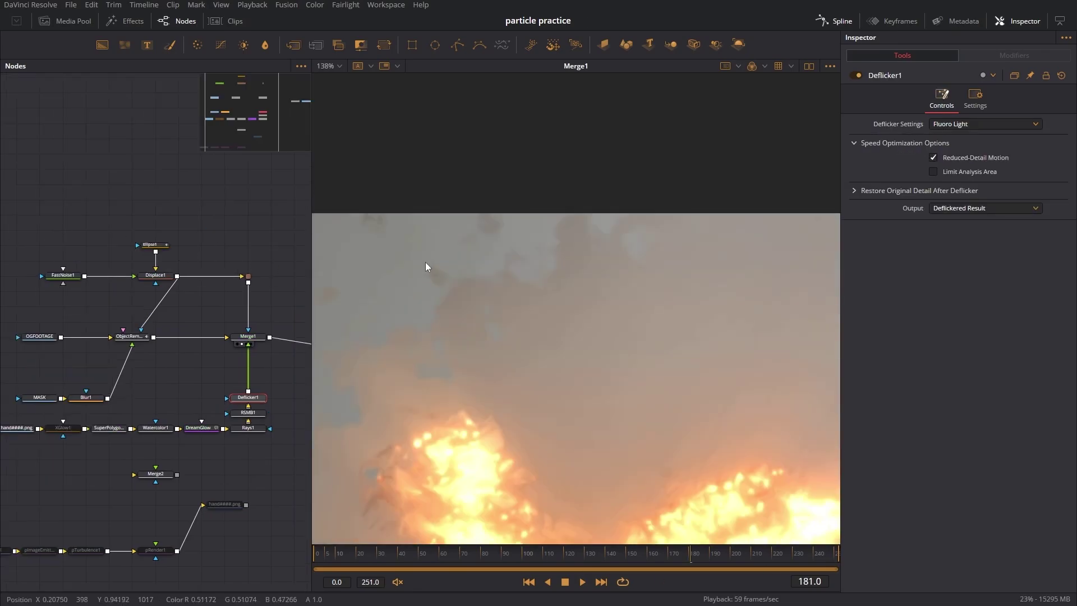
{"action": "scroll", "coordinate": [409, 398], "scroll_direction": "down", "scroll_amount": 5}
{"action": "left_click_drag", "start_coordinate": [409, 398], "coordinate": [422, 465]}
{"action": "scroll", "coordinate": [555, 303], "scroll_direction": "down", "scroll_amount": 3}
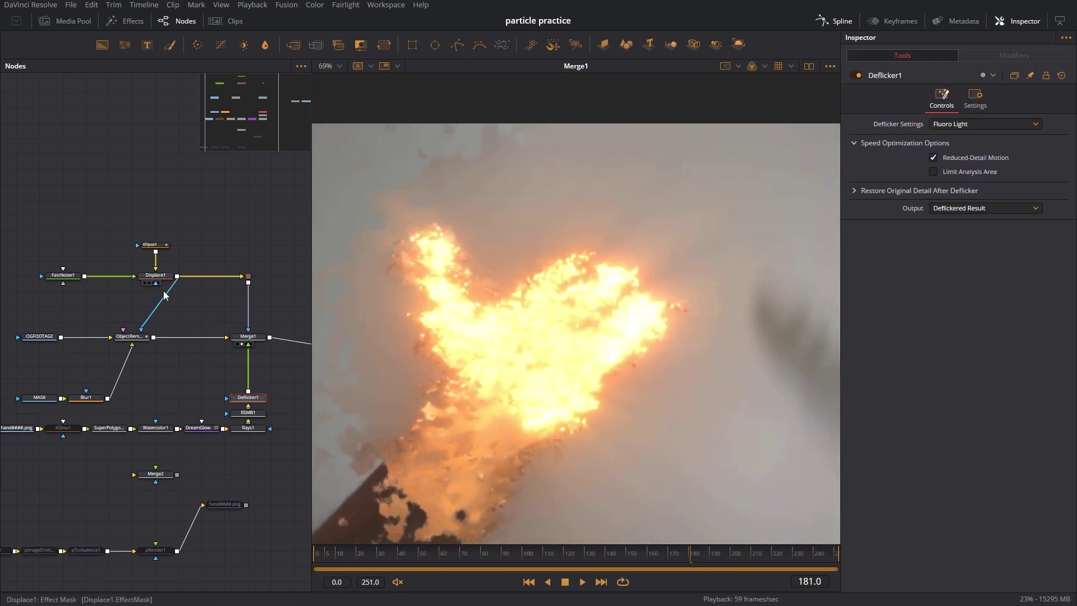
Step: Paste a copy of the hand MASK loader and connect it as Merge1's mask through the router, replacing Displace1
{"action": "scroll", "coordinate": [190, 221], "scroll_direction": "up", "scroll_amount": 2}
{"action": "scroll", "coordinate": [190, 219], "scroll_direction": "up", "scroll_amount": 3}
{"action": "left_click_drag", "start_coordinate": [99, 392], "coordinate": [285, 407]}
{"action": "scroll", "coordinate": [148, 500], "scroll_direction": "down", "scroll_amount": 1}
{"action": "left_click", "coordinate": [180, 503]}
{"action": "left_click_drag", "start_coordinate": [174, 365], "coordinate": [3, 396]}
{"action": "left_click_drag", "start_coordinate": [203, 382], "coordinate": [179, 362]}
{"action": "left_click", "coordinate": [266, 203]}
{"action": "key", "text": "ctrl+v"}
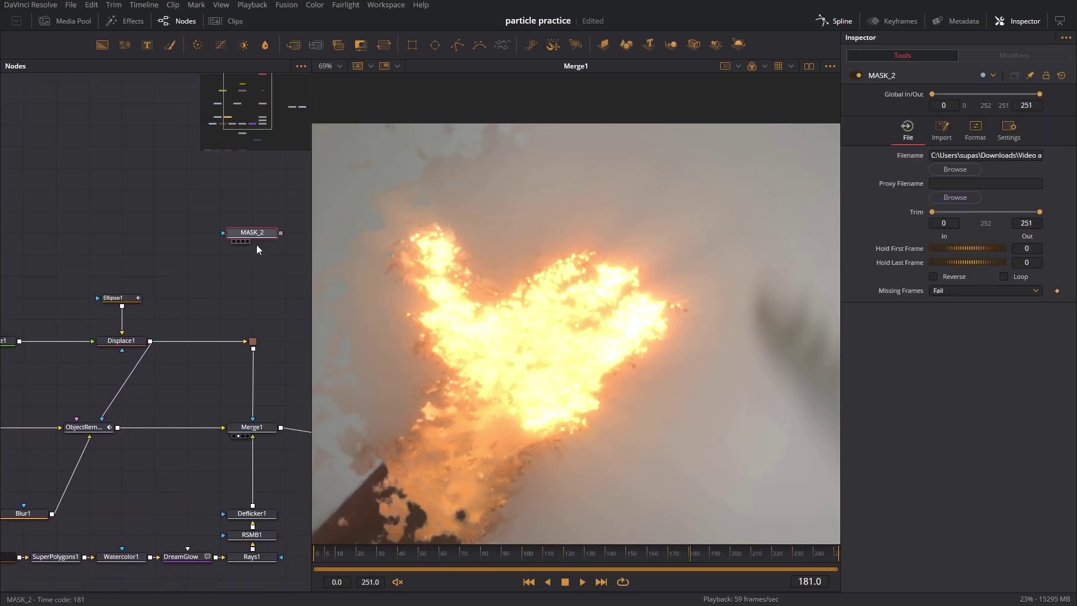
{"action": "left_click_drag", "start_coordinate": [244, 337], "coordinate": [244, 341]}
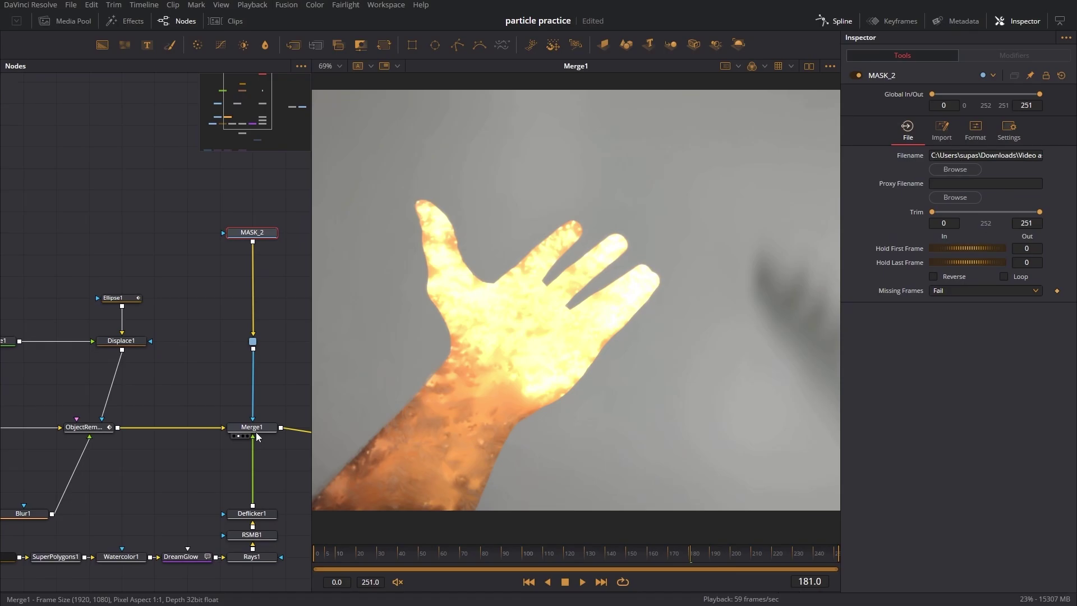
Step: Insert a Blur node between MASK_2 and the router, with a blur size of 67.7
{"action": "left_click", "coordinate": [256, 430]}
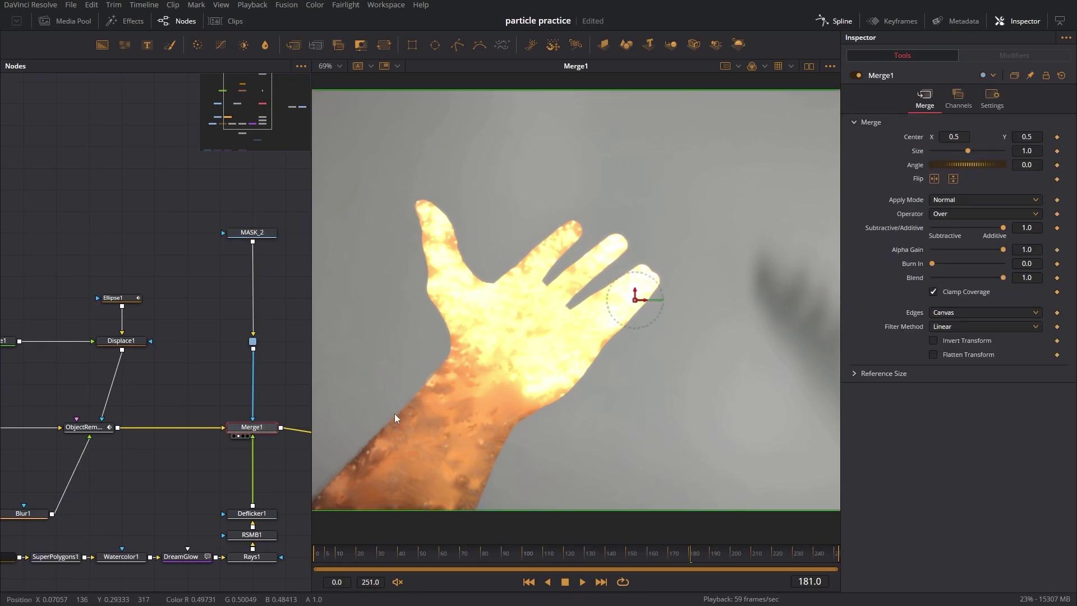
{"action": "left_click", "coordinate": [166, 306]}
{"action": "left_click_drag", "start_coordinate": [427, 184], "coordinate": [665, 341]}
{"action": "key", "text": "b"}
{"action": "left_click_drag", "start_coordinate": [191, 302], "coordinate": [256, 285]}
{"action": "left_click_drag", "start_coordinate": [932, 166], "coordinate": [979, 166]}
Step: Compare the fire effect with MASK_2, Blur2 and Merge1 disabled and enabled
{"action": "left_click_drag", "start_coordinate": [249, 189], "coordinate": [268, 457]}
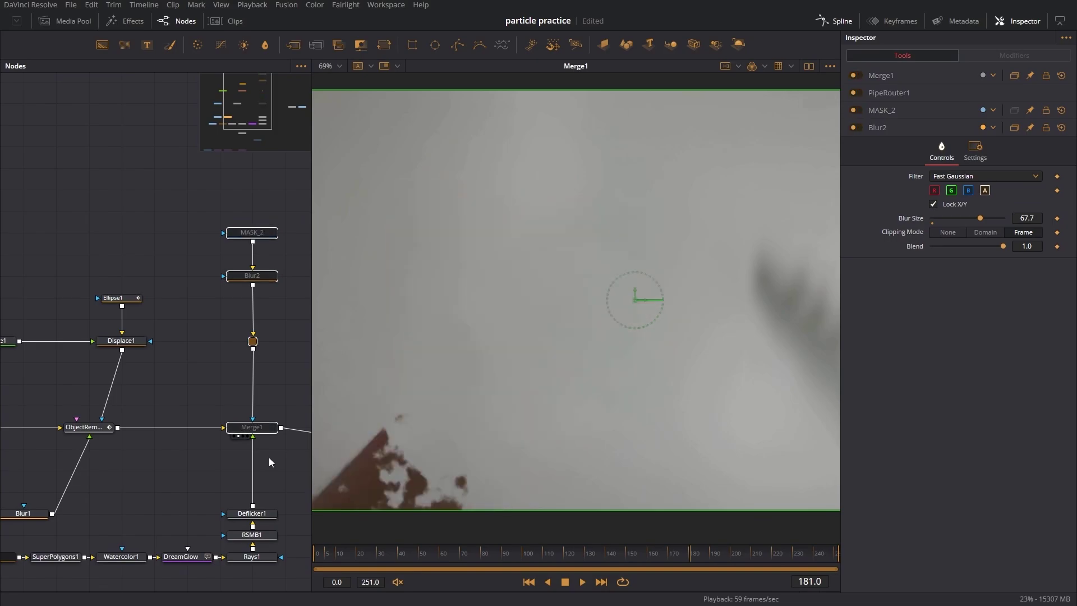
{"action": "left_click", "coordinate": [169, 387]}
{"action": "left_click_drag", "start_coordinate": [194, 397], "coordinate": [292, 419]}
{"action": "left_click_drag", "start_coordinate": [218, 436], "coordinate": [56, 387]}
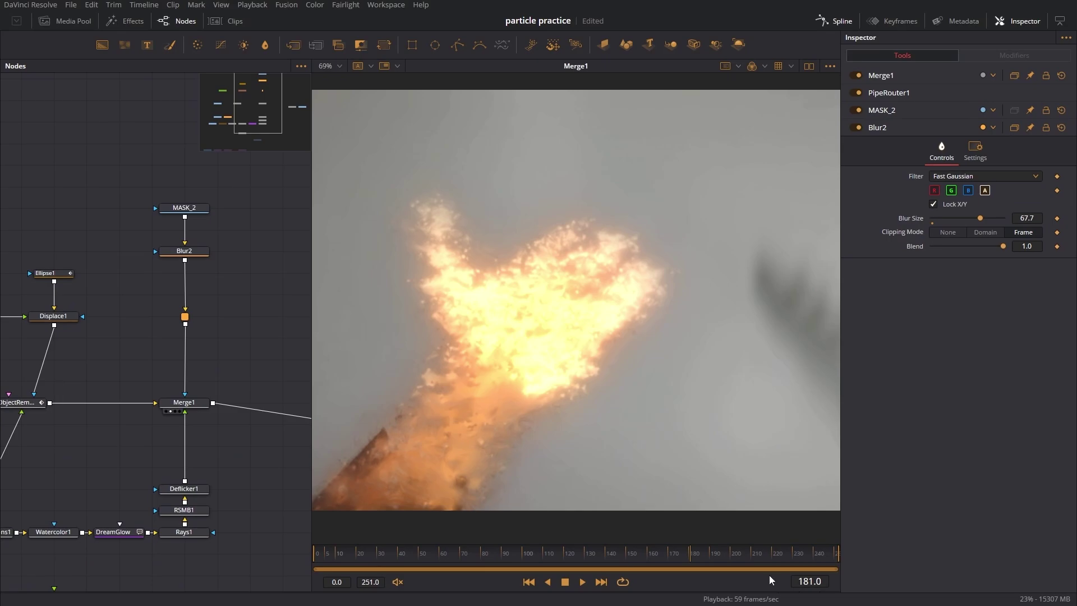
{"action": "scroll", "coordinate": [115, 339], "scroll_direction": "up", "scroll_amount": 1}
{"action": "scroll", "coordinate": [116, 339], "scroll_direction": "down", "scroll_amount": 1}
{"action": "left_click", "coordinate": [188, 488]}
{"action": "key", "text": "shift+space"}
{"action": "type", "text": "dream"}
{"action": "key", "text": "Return"}
{"action": "key", "text": "ctrl+z"}
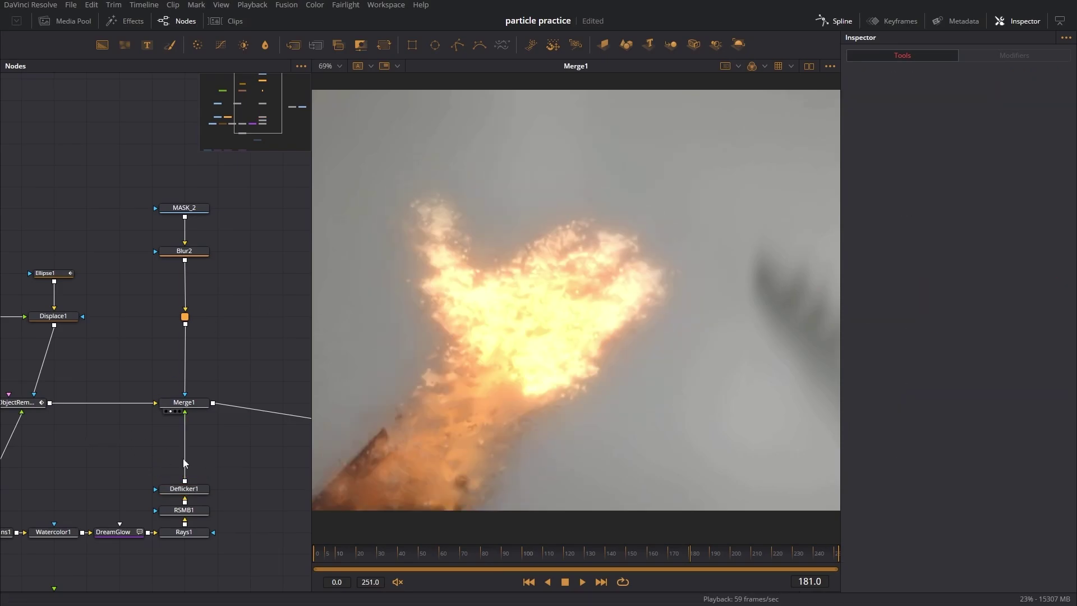
Step: Add a Soft Glow node between Deflicker1 and Merge1
{"action": "left_click", "coordinate": [184, 490]}
{"action": "key", "text": "shift+space"}
{"action": "type", "text": "sofg"}
{"action": "key", "text": "BackSpace"}
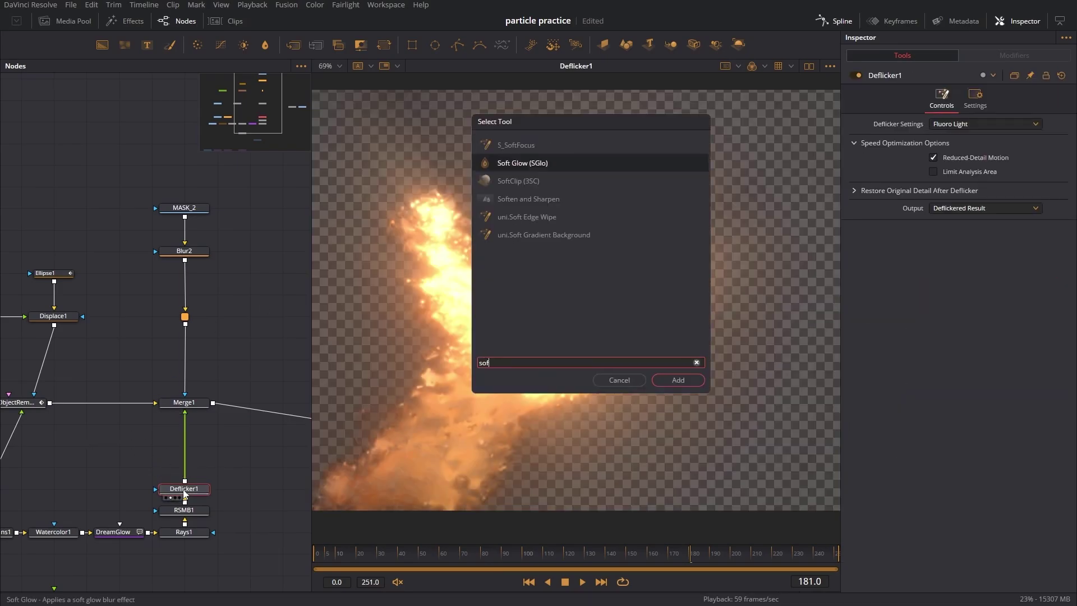
{"action": "key", "text": "Return"}
Step: Raise the Soft Glow's threshold and glow size, reduce its blend, and slightly adjust its gain
{"action": "left_click_drag", "start_coordinate": [932, 152], "coordinate": [947, 153]}
{"action": "left_click_drag", "start_coordinate": [939, 194], "coordinate": [964, 195]}
{"action": "left_click_drag", "start_coordinate": [1002, 222], "coordinate": [934, 222]}
{"action": "mouse_move", "coordinate": [960, 166]}
{"action": "left_mouse_down"}
{"action": "mouse_move", "coordinate": [984, 167]}
{"action": "mouse_move", "coordinate": [956, 167]}
{"action": "left_mouse_up"}
{"action": "key", "text": "1"}
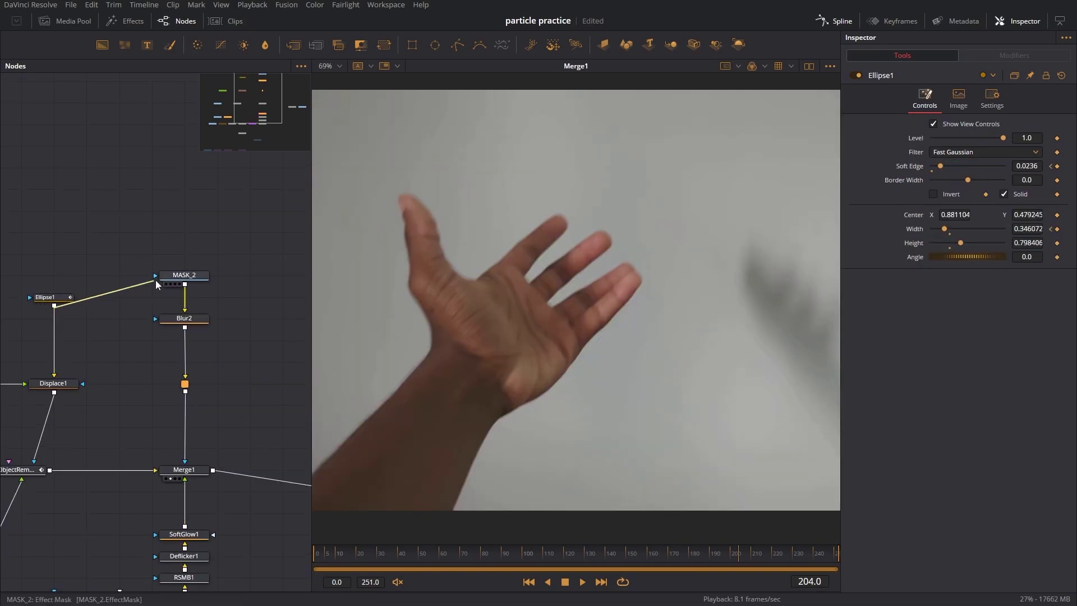
Step: Connect Ellipse1 to MASK_2 as its mask, check the fire around frame 182, and select FastNoise1
{"action": "left_click_drag", "start_coordinate": [156, 280], "coordinate": [156, 277]}
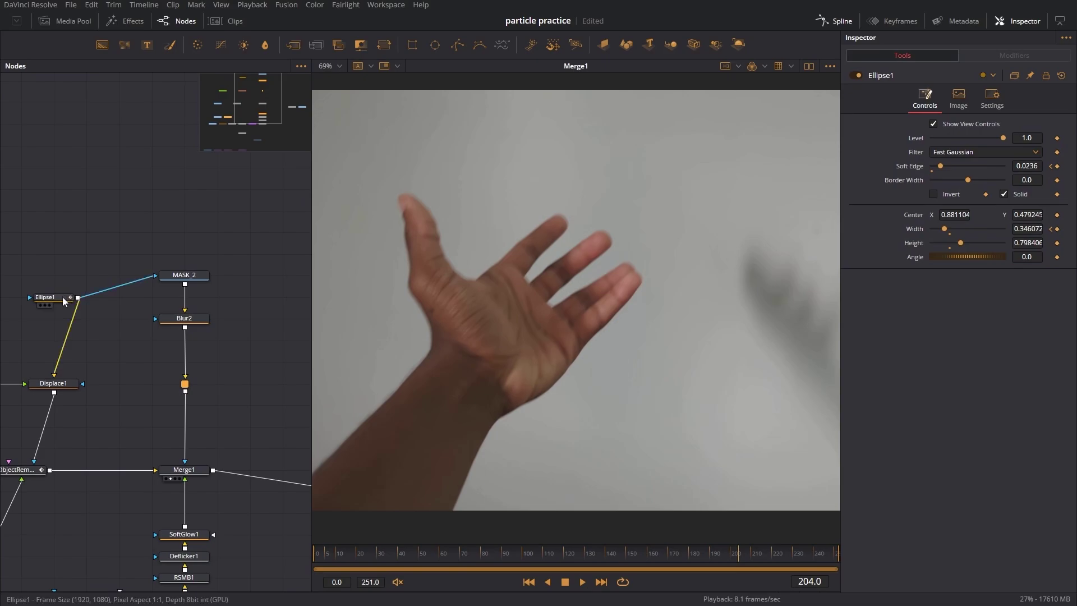
{"action": "mouse_move", "coordinate": [680, 556]}
{"action": "left_mouse_down"}
{"action": "mouse_move", "coordinate": [655, 557]}
{"action": "mouse_move", "coordinate": [708, 553]}
{"action": "mouse_move", "coordinate": [695, 551]}
{"action": "left_mouse_up"}
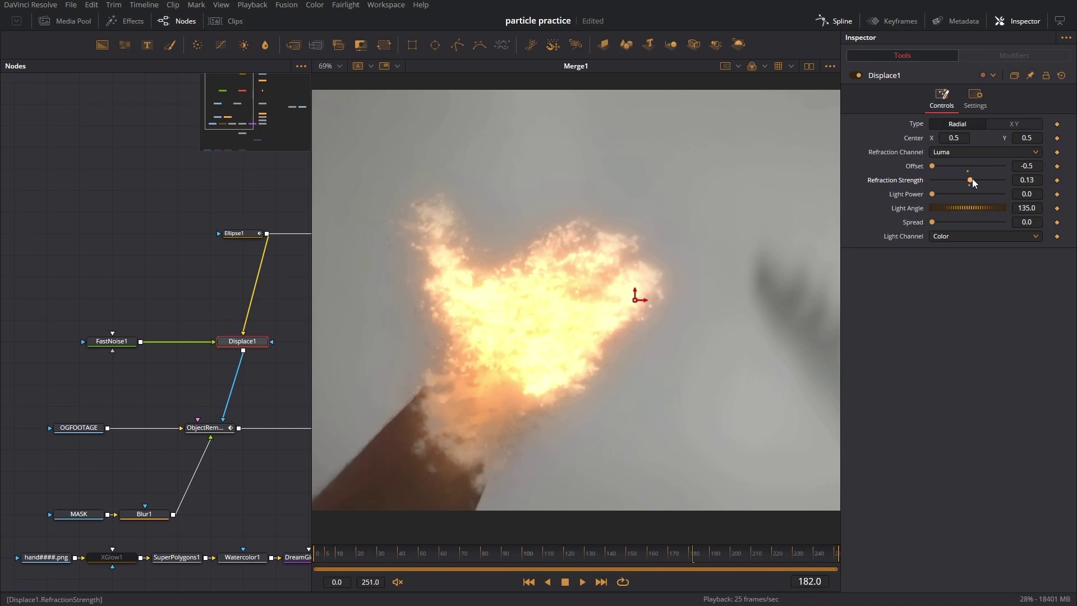
{"action": "left_click", "coordinate": [106, 342]}
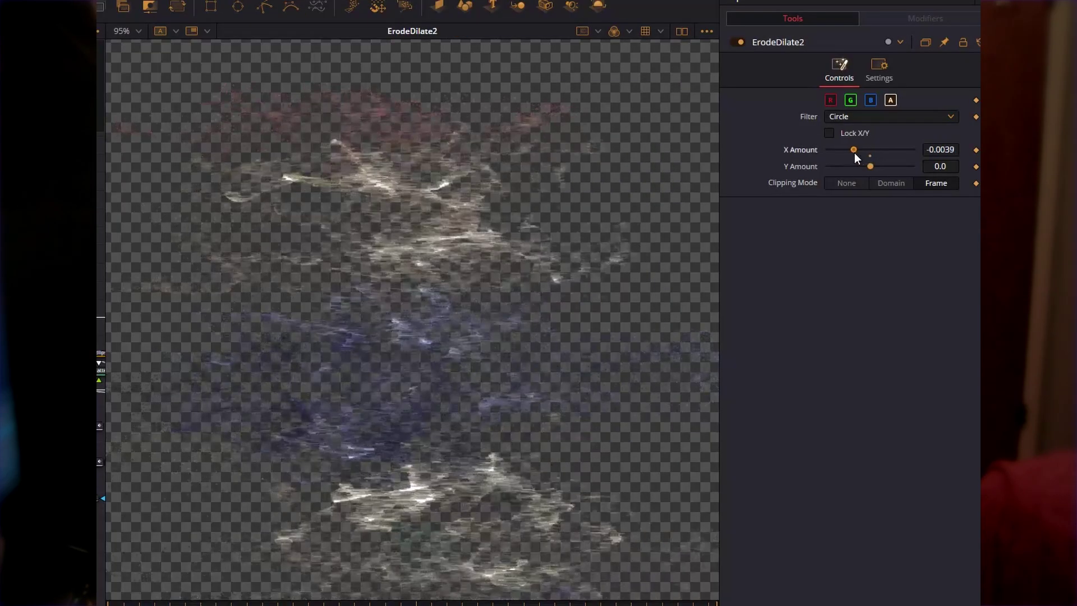
Step: Return ErodeDilate2's X Amount to 0.0 and modify that parameter with Perturb
{"action": "left_click_drag", "start_coordinate": [853, 152], "coordinate": [883, 154]}
{"action": "right_click", "coordinate": [883, 154]}
{"action": "mouse_move", "coordinate": [920, 204]}
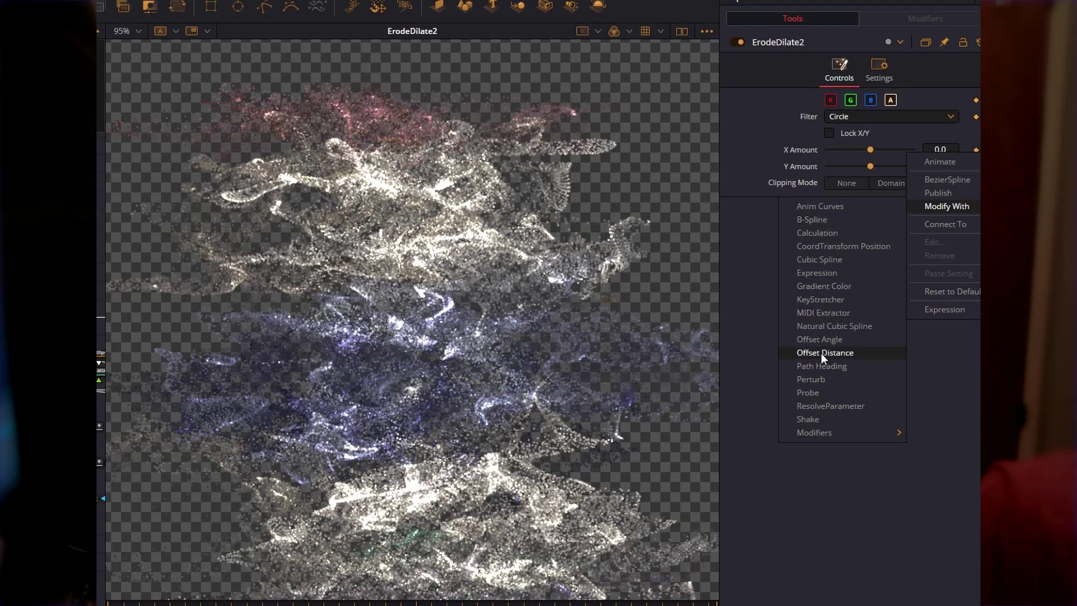
{"action": "left_click", "coordinate": [819, 381]}
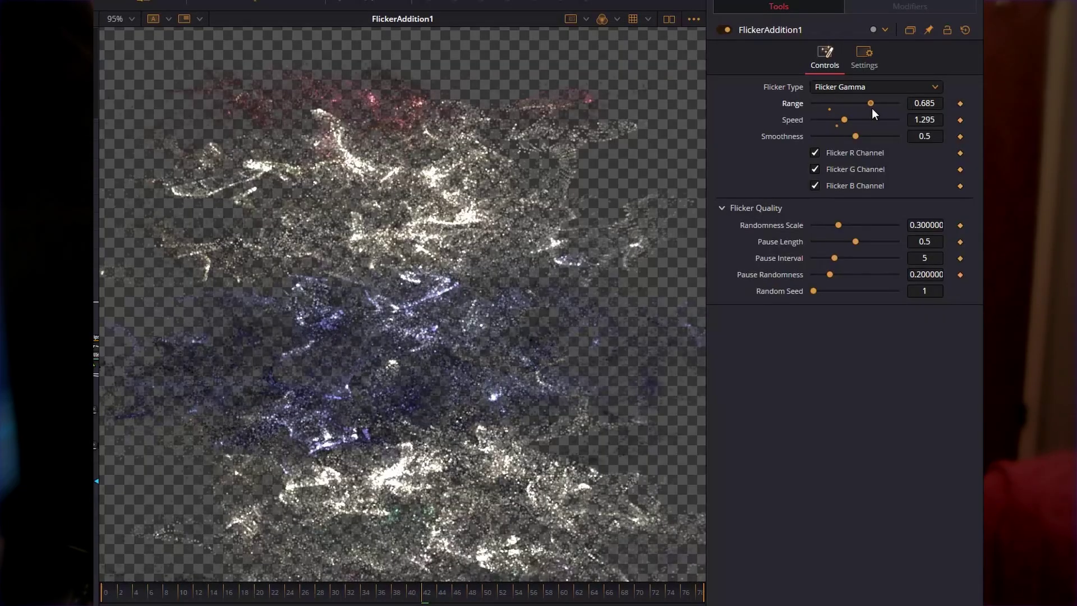
Step: Raise FlickerAddition1's range to 0.433 and its speed to 2.673
{"action": "mouse_move", "coordinate": [871, 108]}
{"action": "left_mouse_down"}
{"action": "mouse_move", "coordinate": [843, 117]}
{"action": "mouse_move", "coordinate": [906, 122]}
{"action": "mouse_move", "coordinate": [877, 119]}
{"action": "left_mouse_up"}
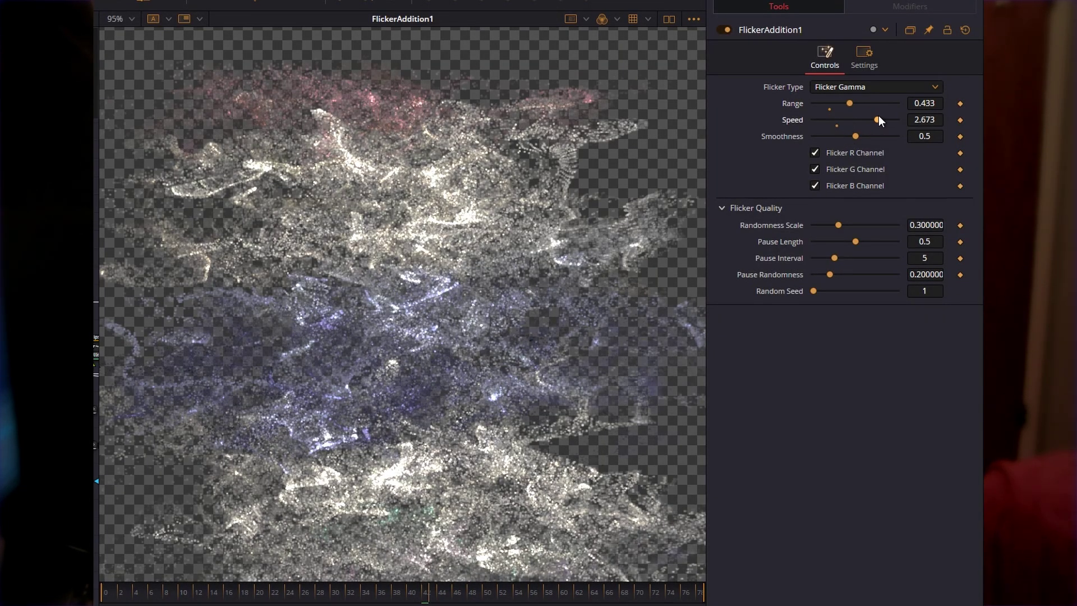